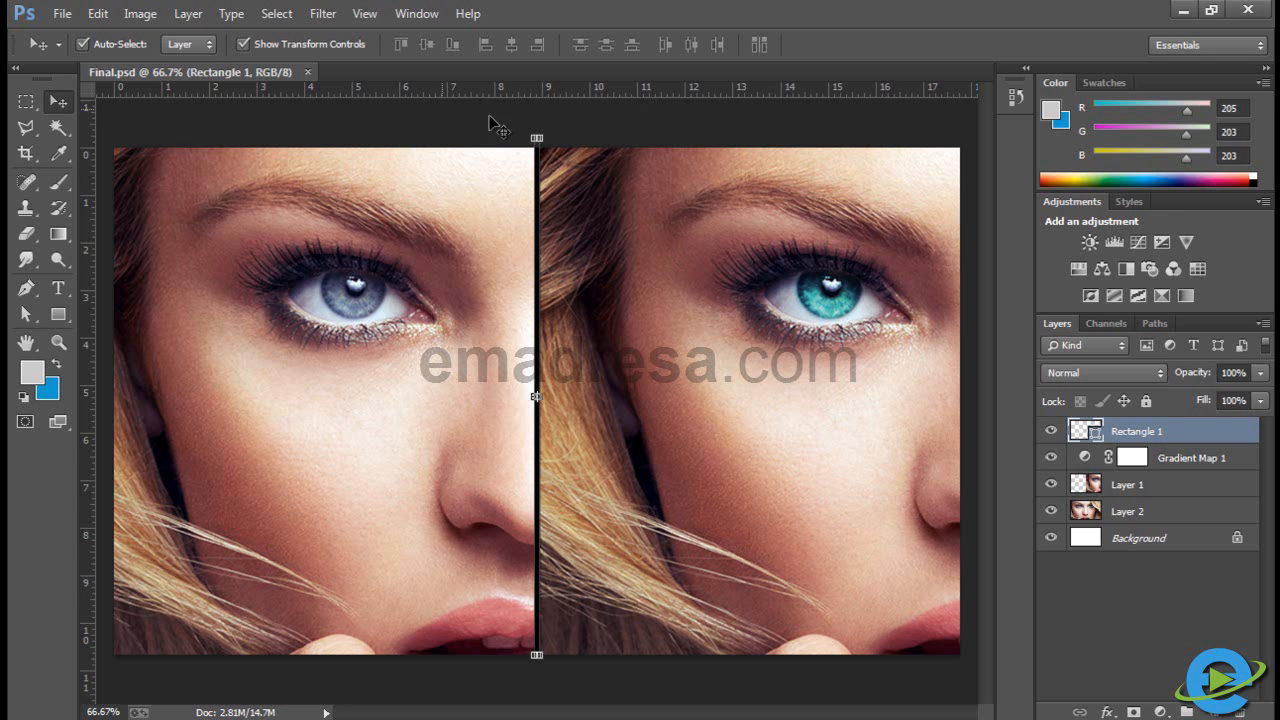
Hide the Rectangle 1, Gradient Map 1 and Layer 1 layers.
click(1051, 431)
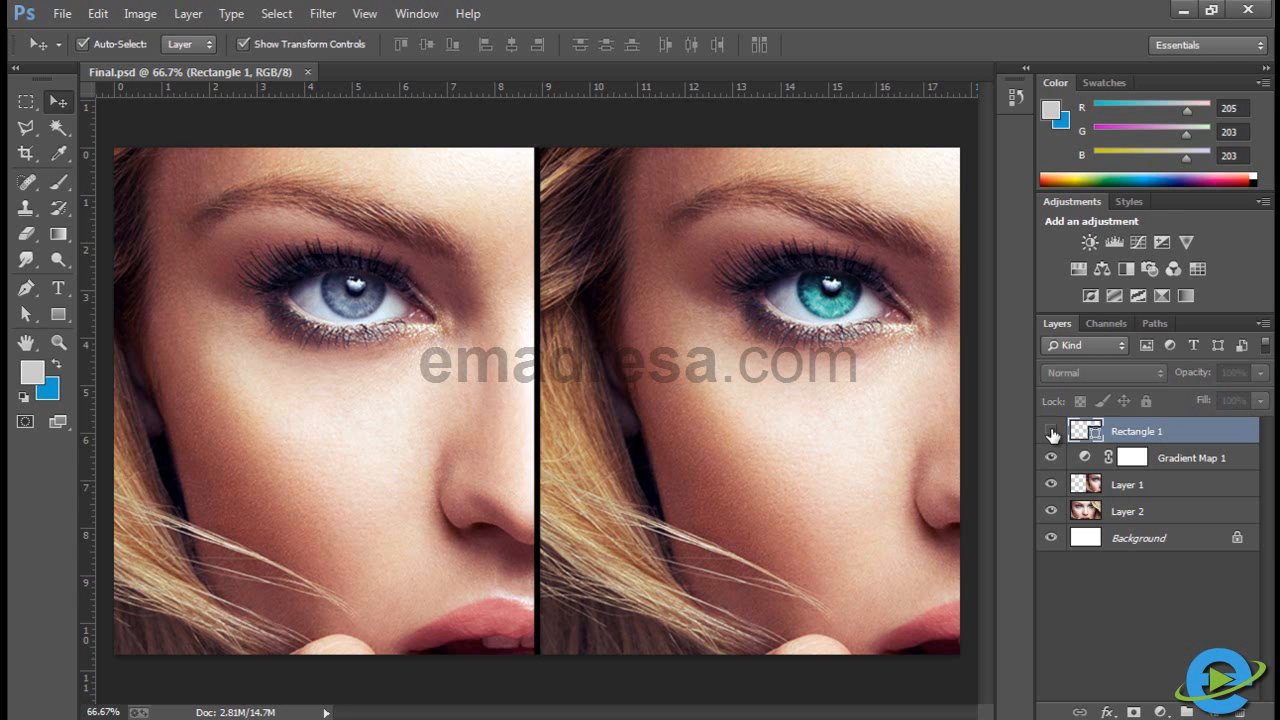
click(1051, 457)
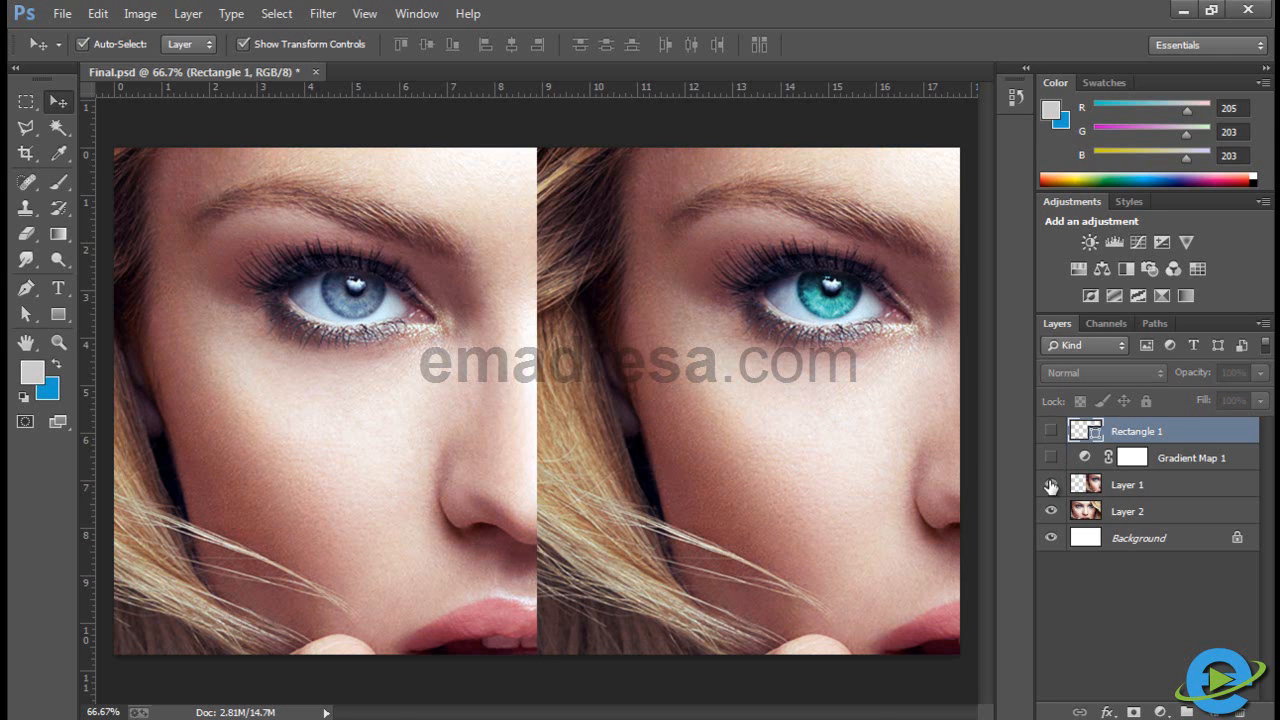
click(1051, 484)
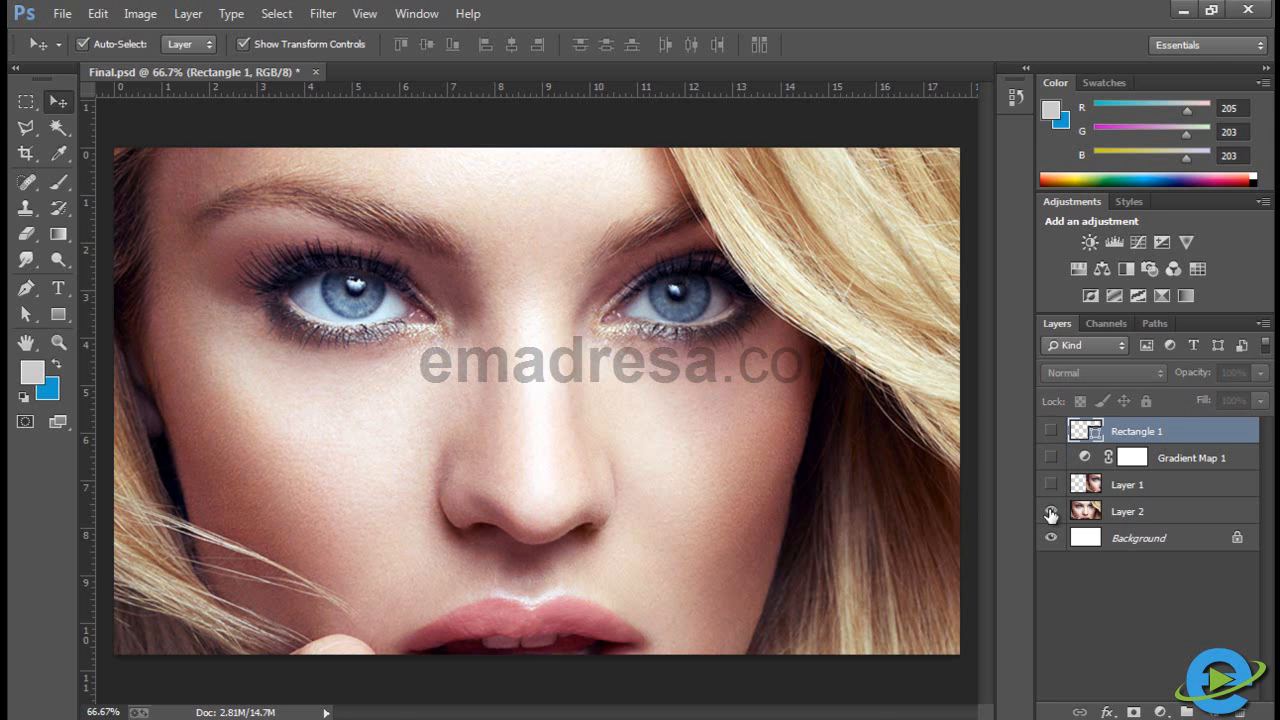
Show Layer 1 and try shifting it left across the canvas, restoring its original position and hidden state.
click(1051, 484)
drag(900, 443, 531, 438)
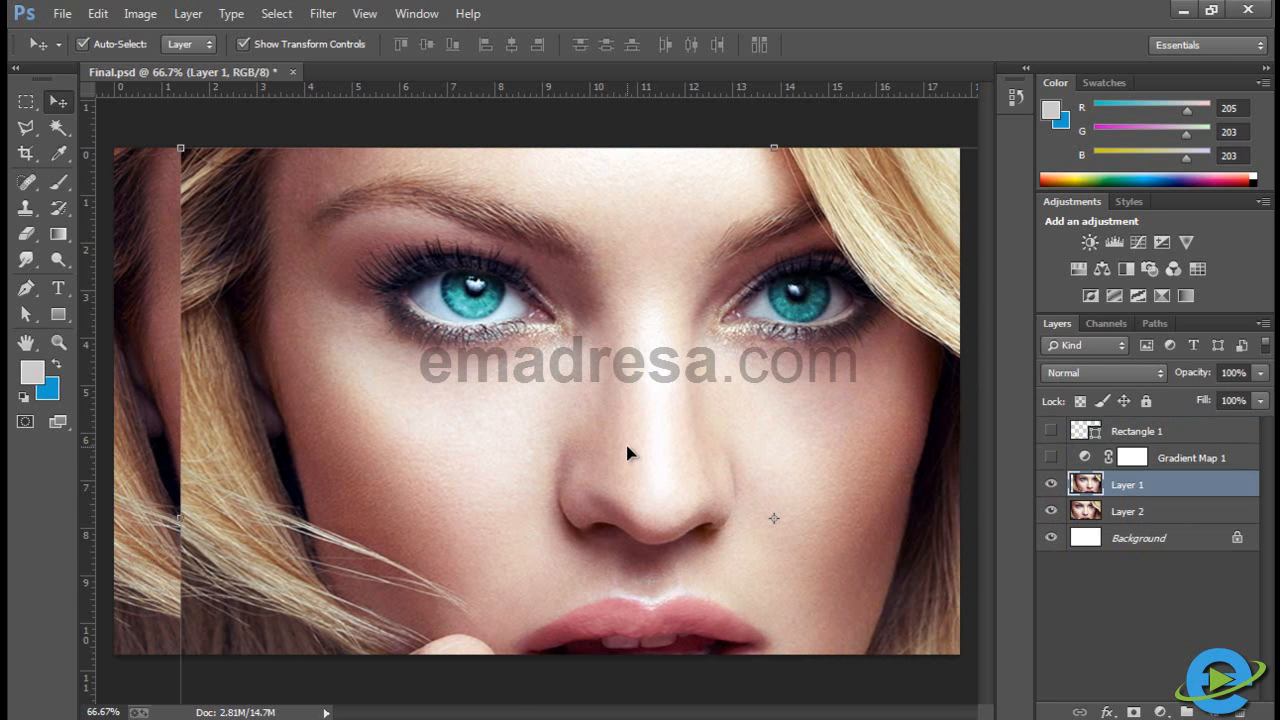
key(ctrl+z)
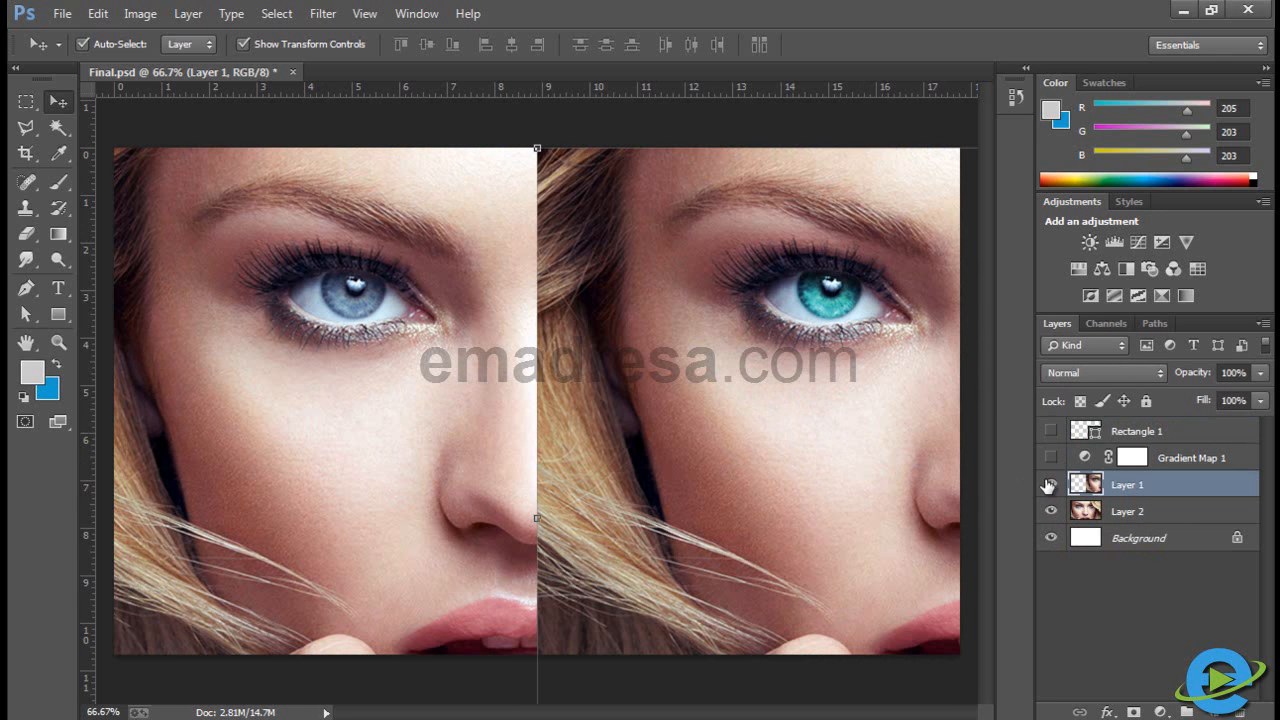
click(1050, 485)
Duplicate Layer 2 and move the copy right so it covers the right half of the canvas beside the original.
click(1122, 514)
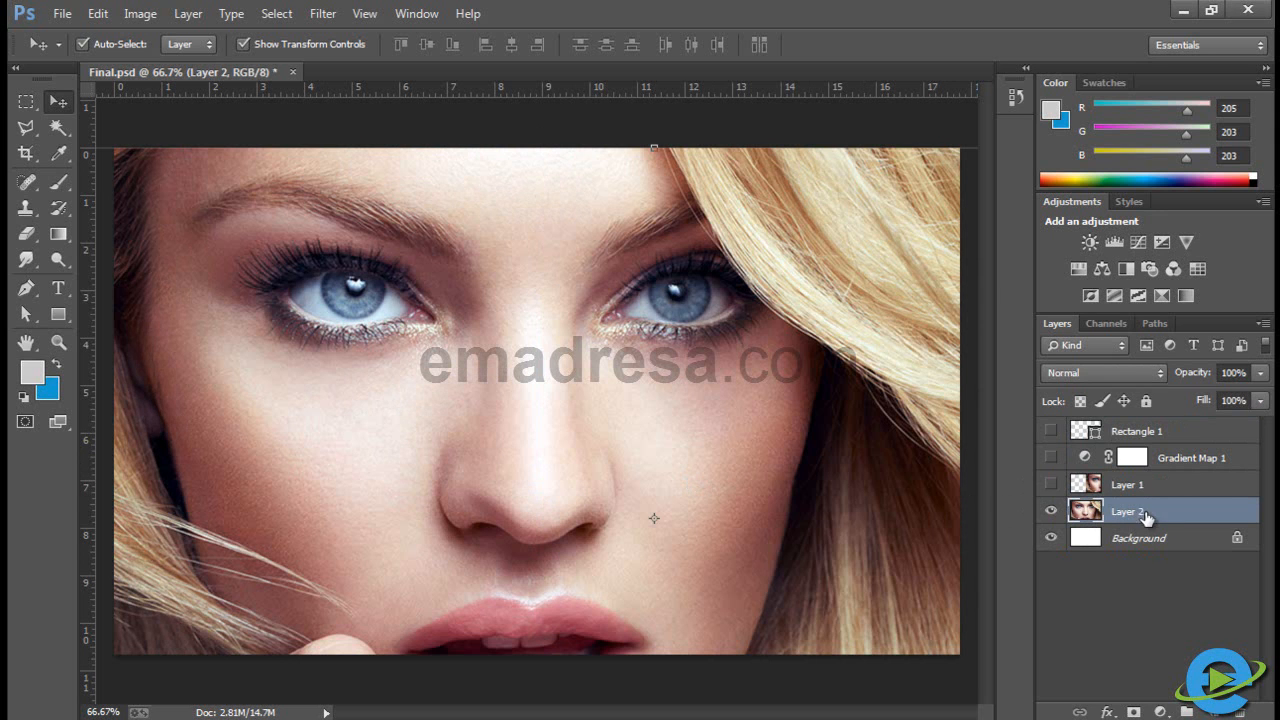
key(ctrl+j)
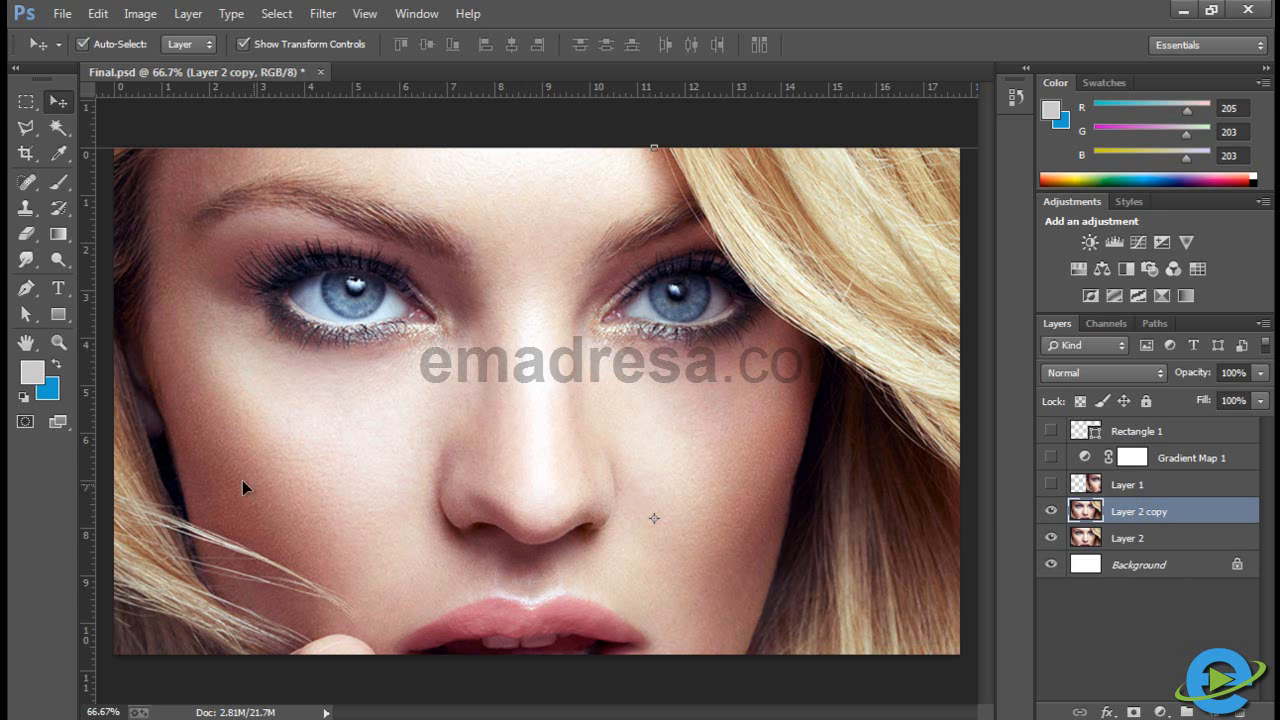
drag(211, 444, 660, 446)
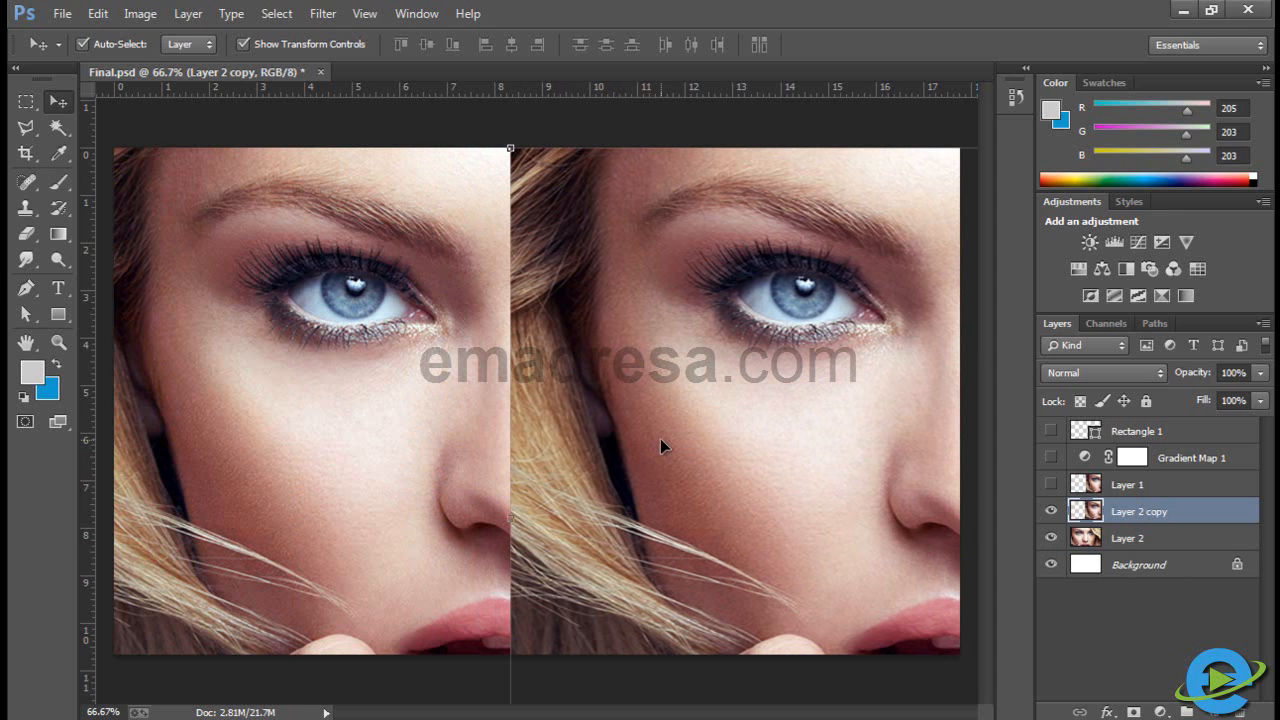
click(458, 117)
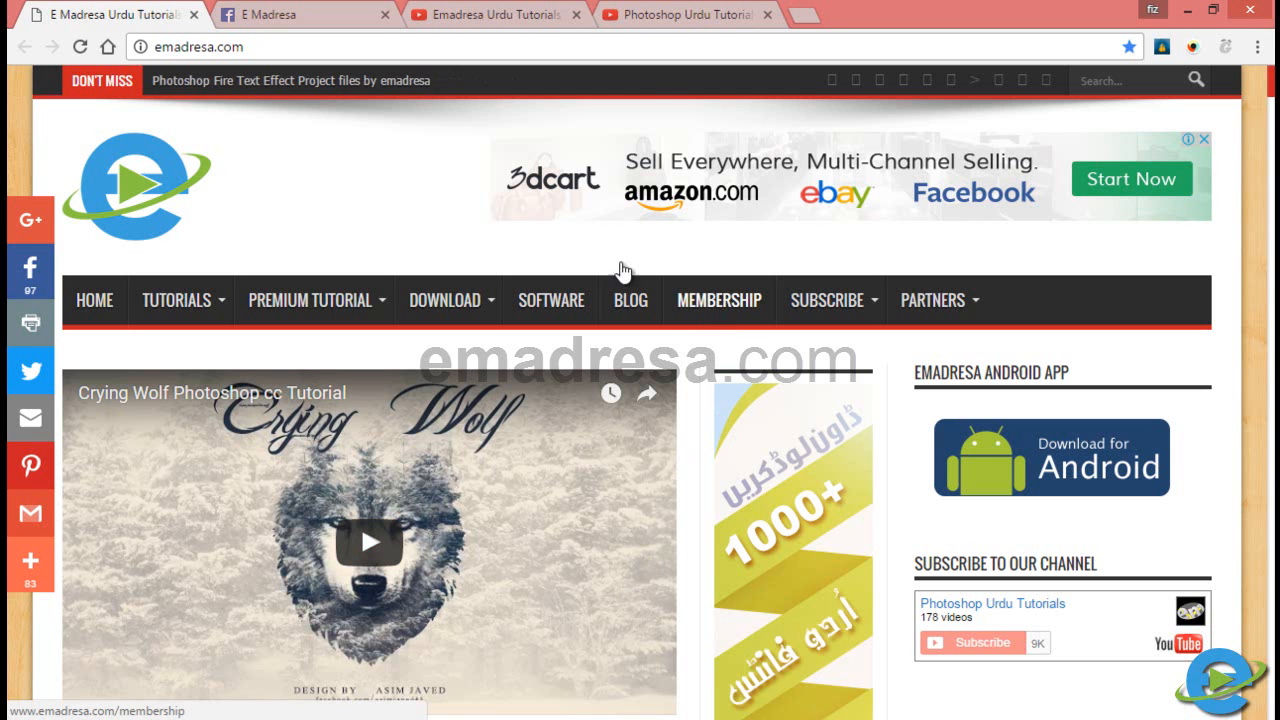
Review E Madresa's Facebook page and two YouTube channels in the browser, and check the notification options of Emadresa Urdu Tutorials without saving.
click(306, 18)
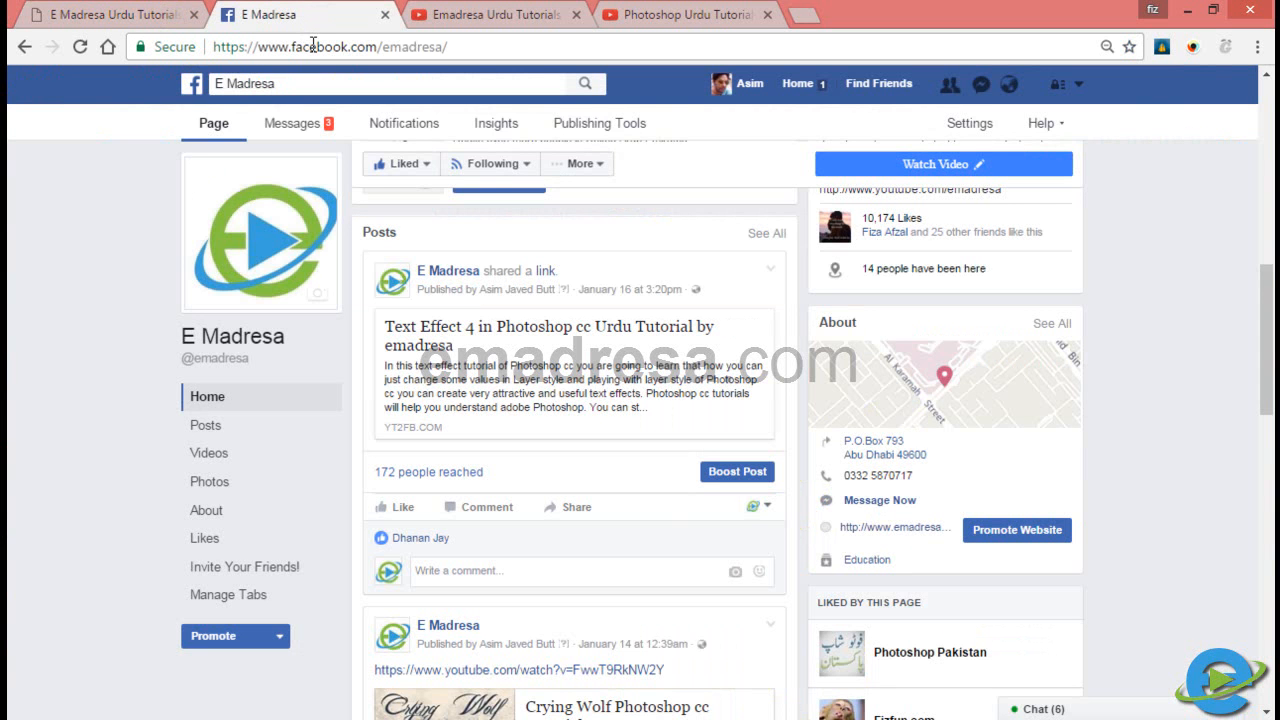
click(436, 22)
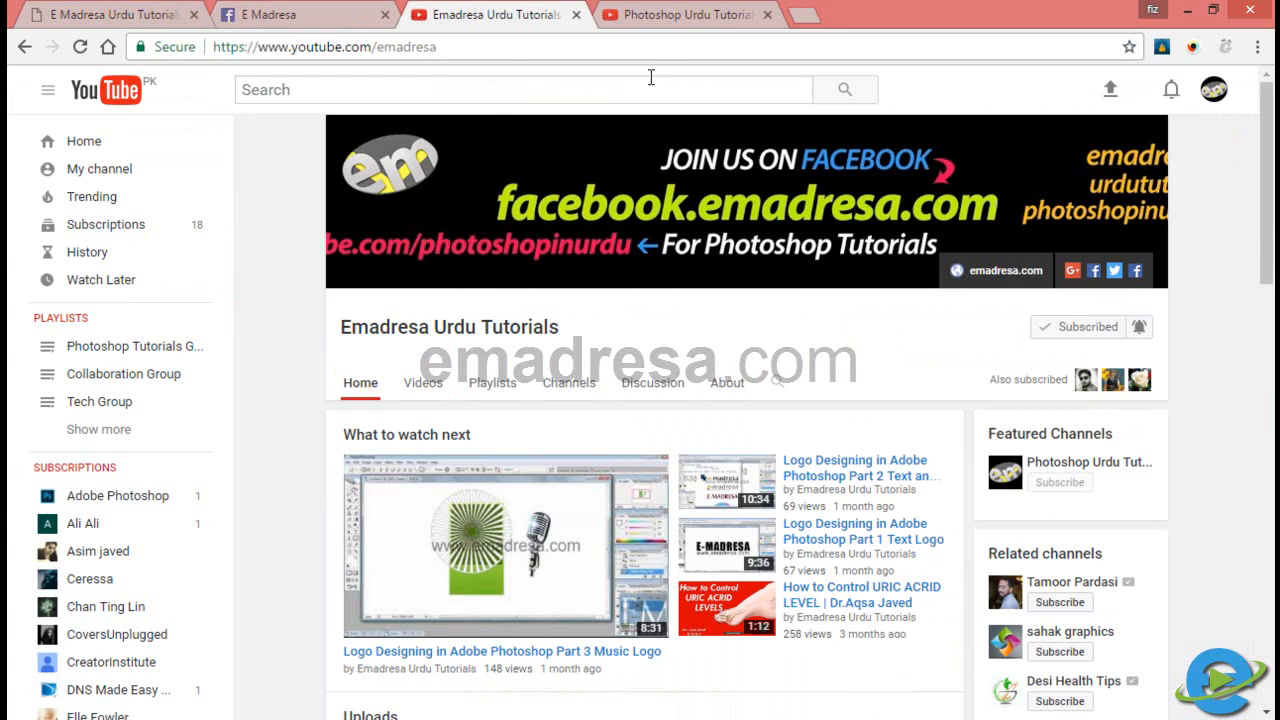
click(663, 20)
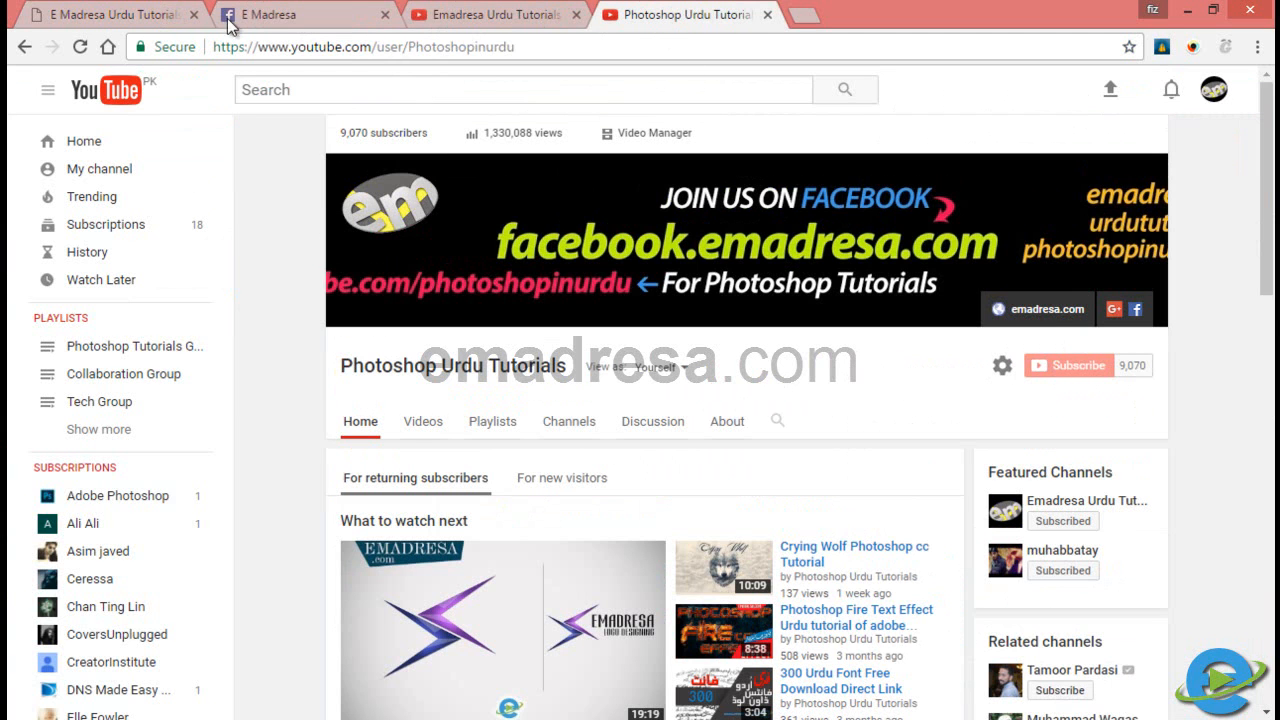
click(418, 17)
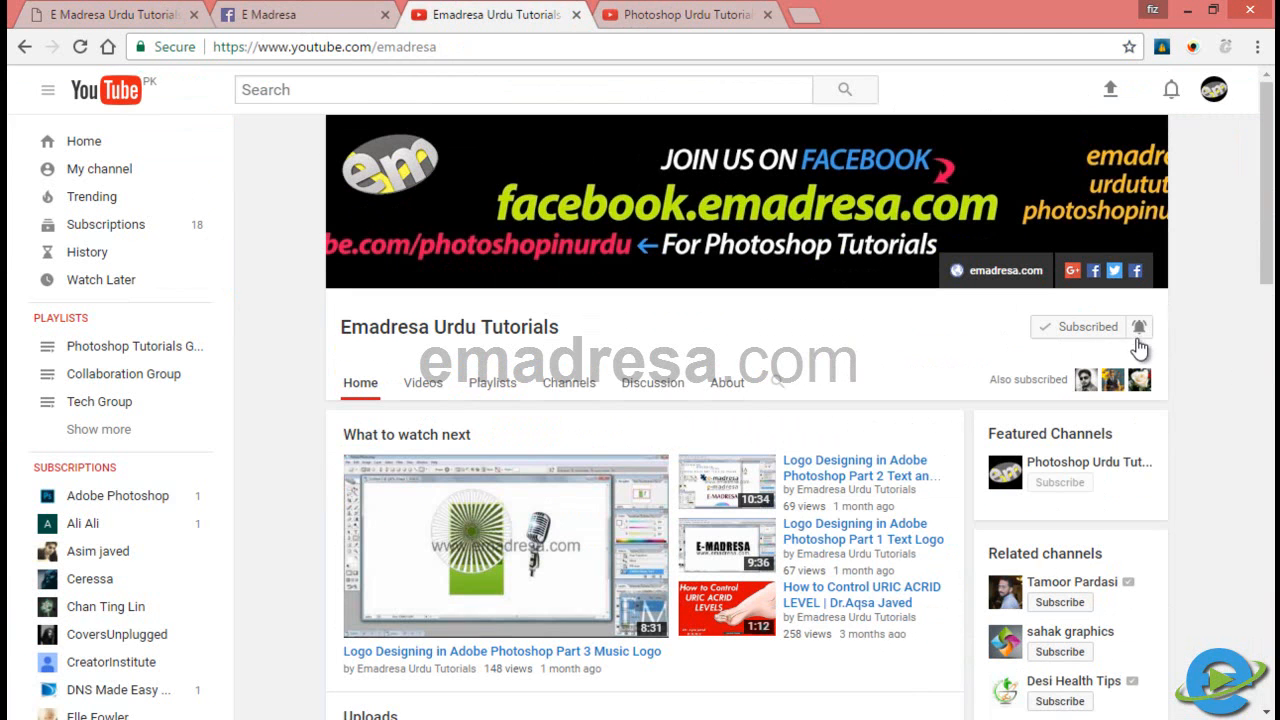
click(1139, 330)
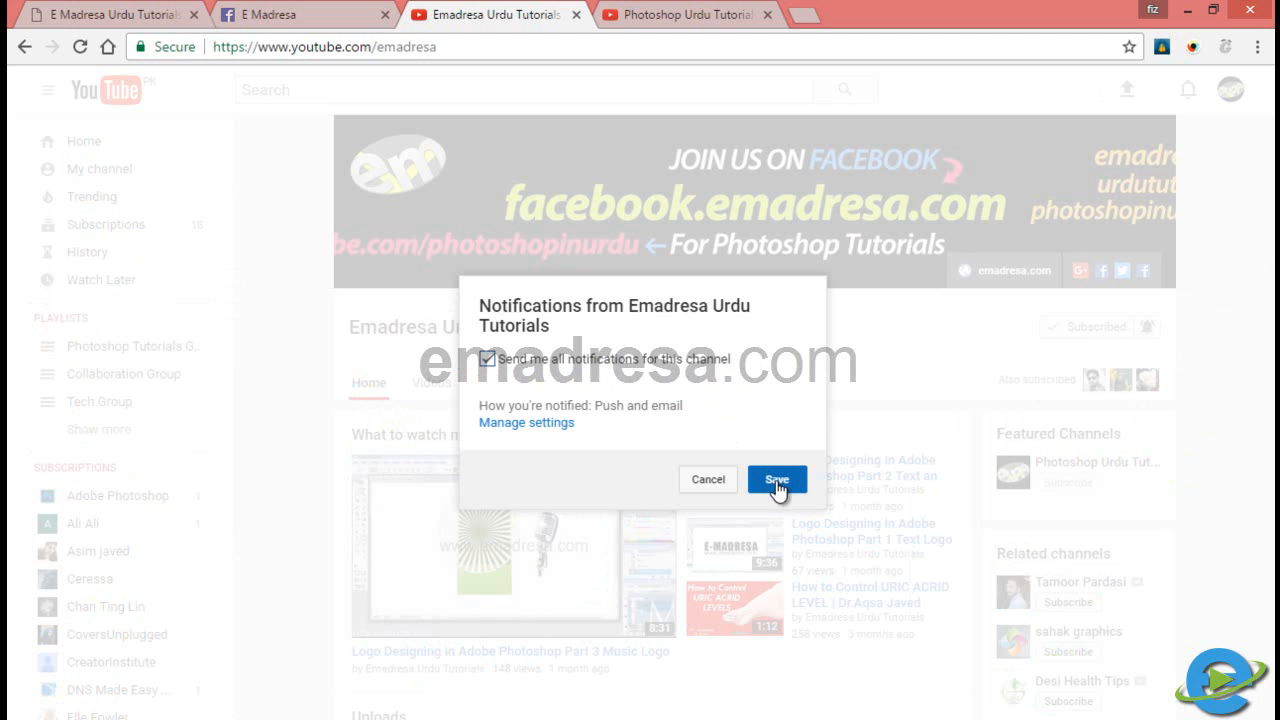
click(732, 484)
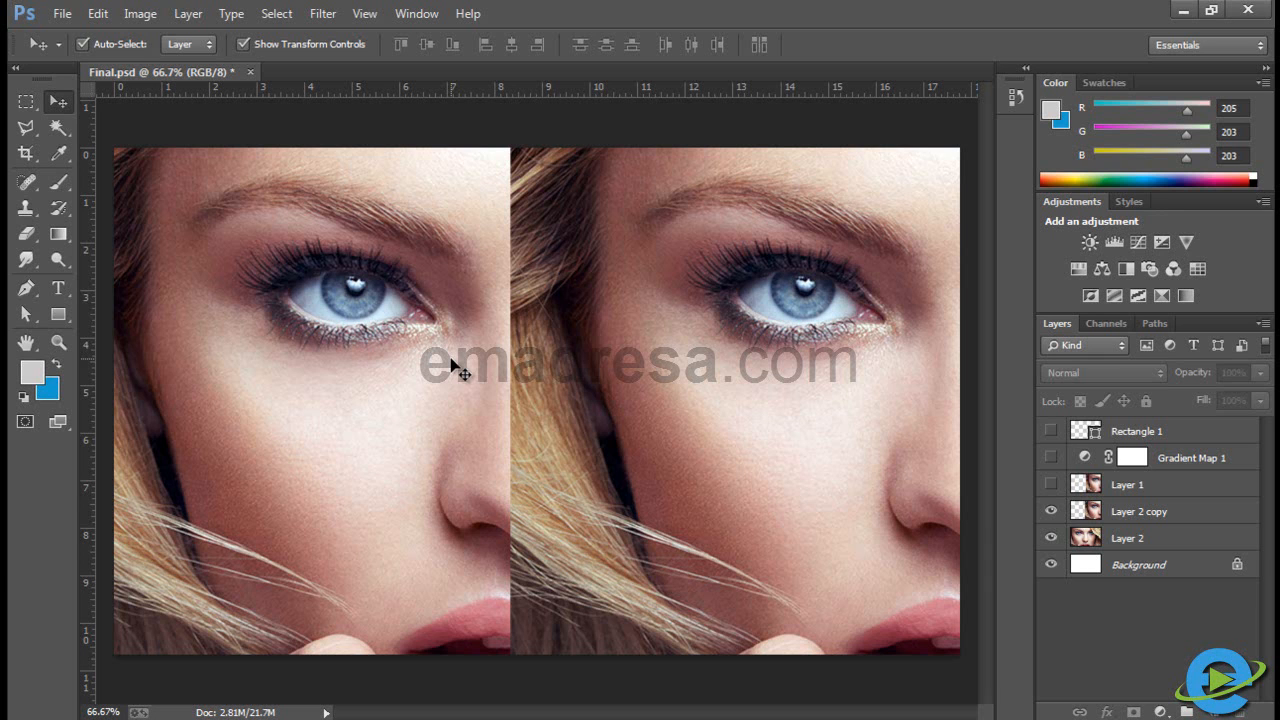
Reset the colors to the defaults, with black as foreground and white as background.
key(x)
key(d)
key(x)
key(x)
key(x)
key(x)
key(x)
key(x)
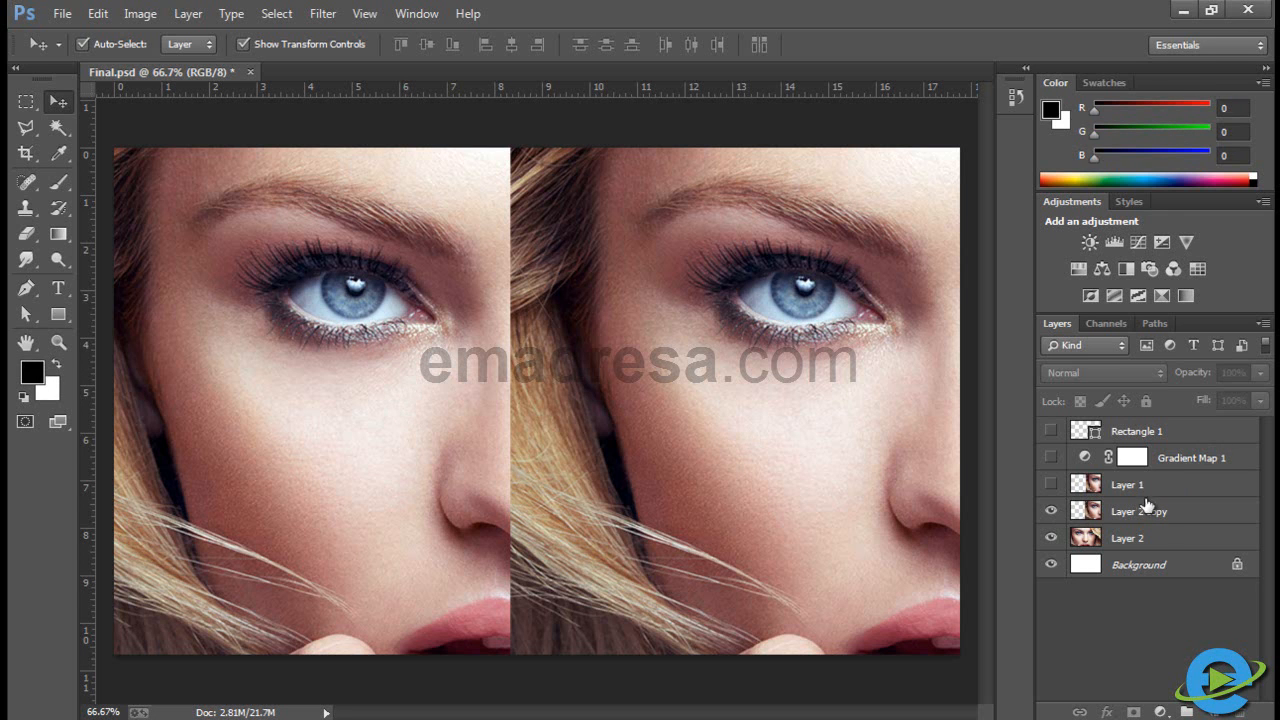
Enter Quick Mask mode with the Brush tool and check the brush's size and hardness settings.
click(26, 423)
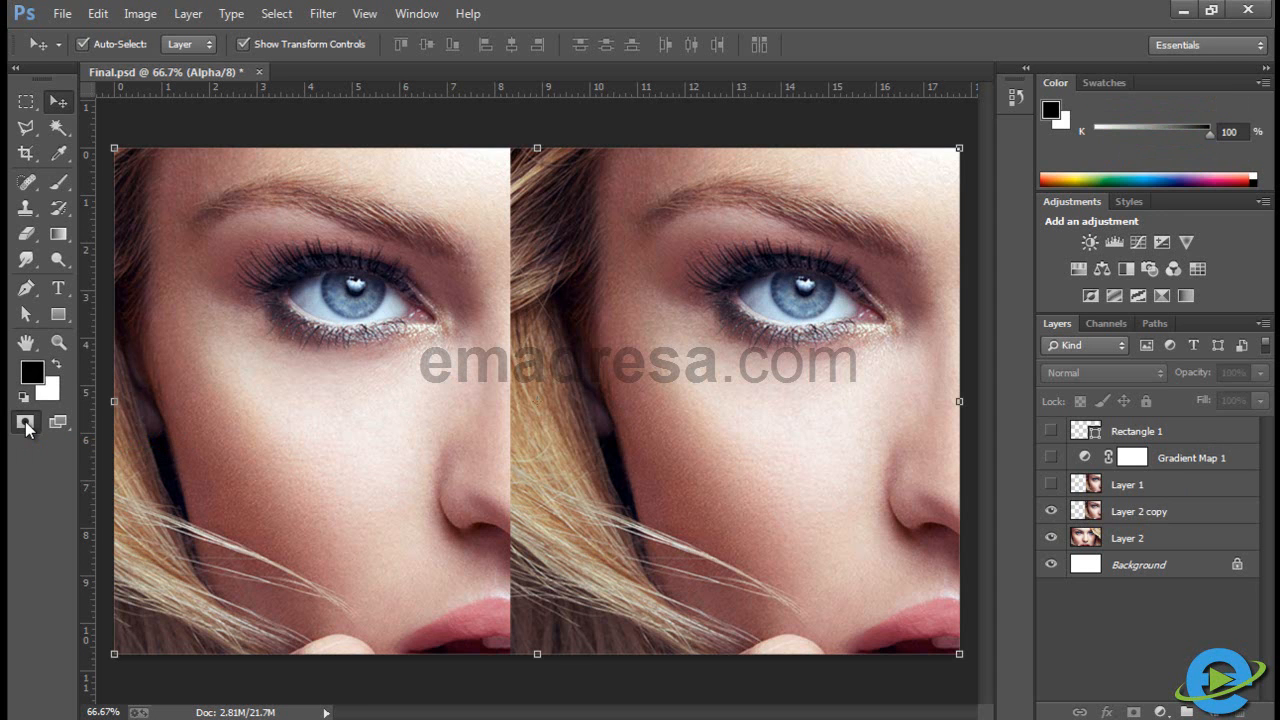
click(58, 189)
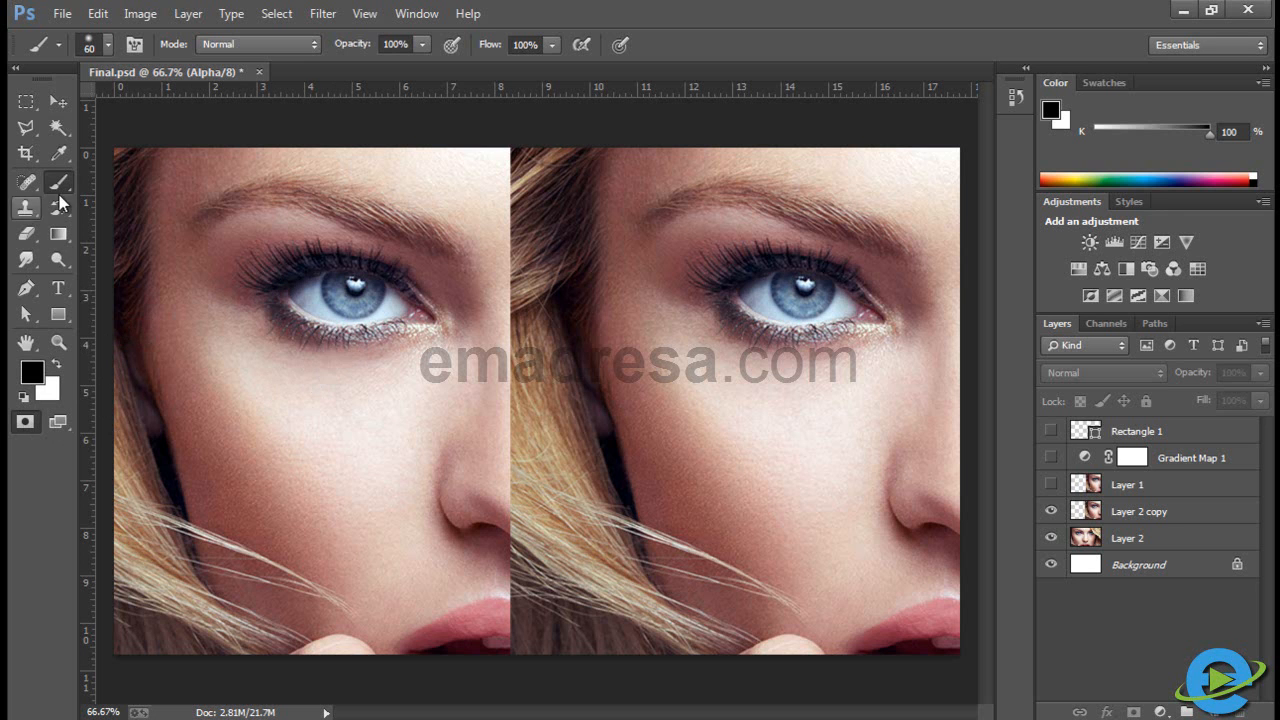
right_click(308, 241)
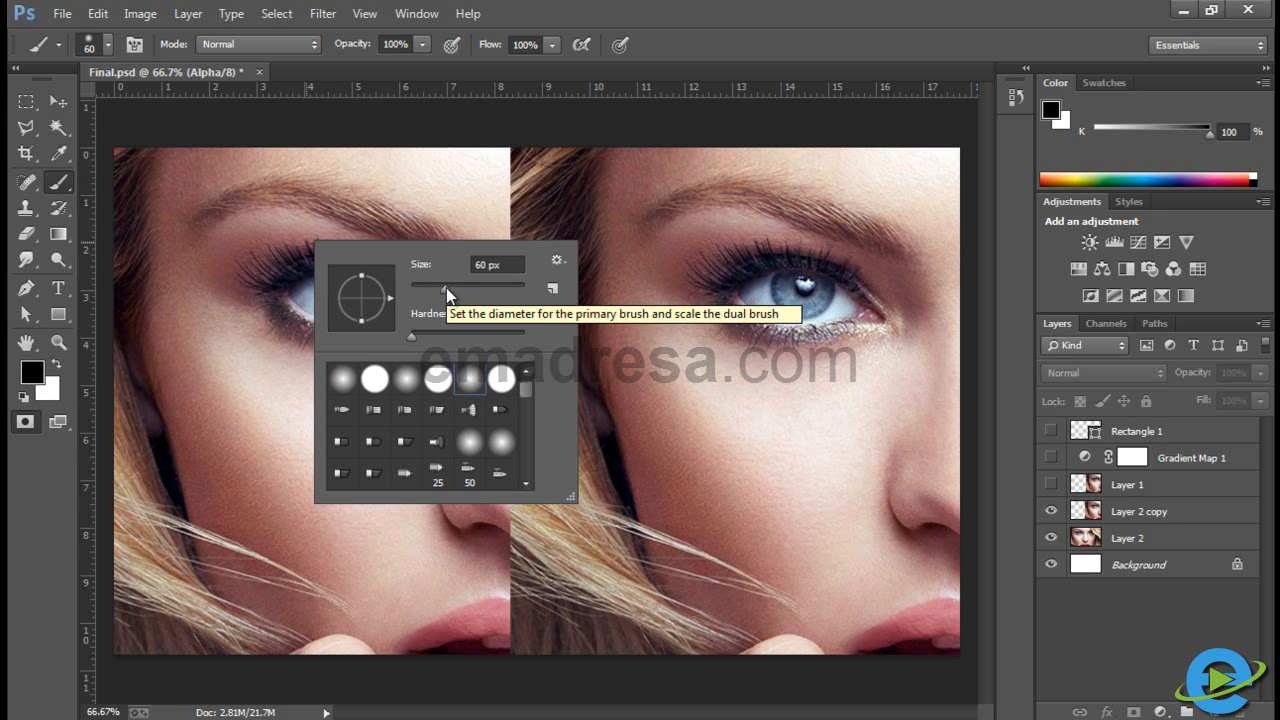
click(227, 73)
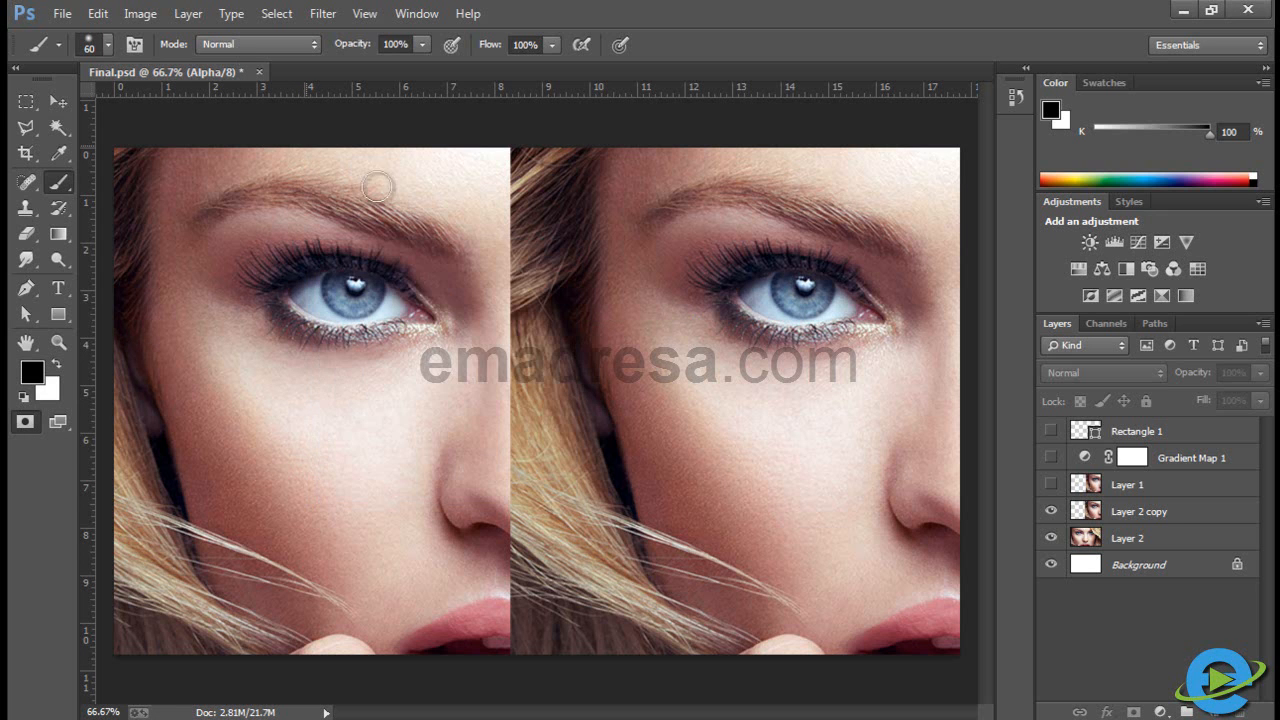
Paint the quick mask over the iris of the eye in Layer 2 copy with the 60 px brush.
key(z)
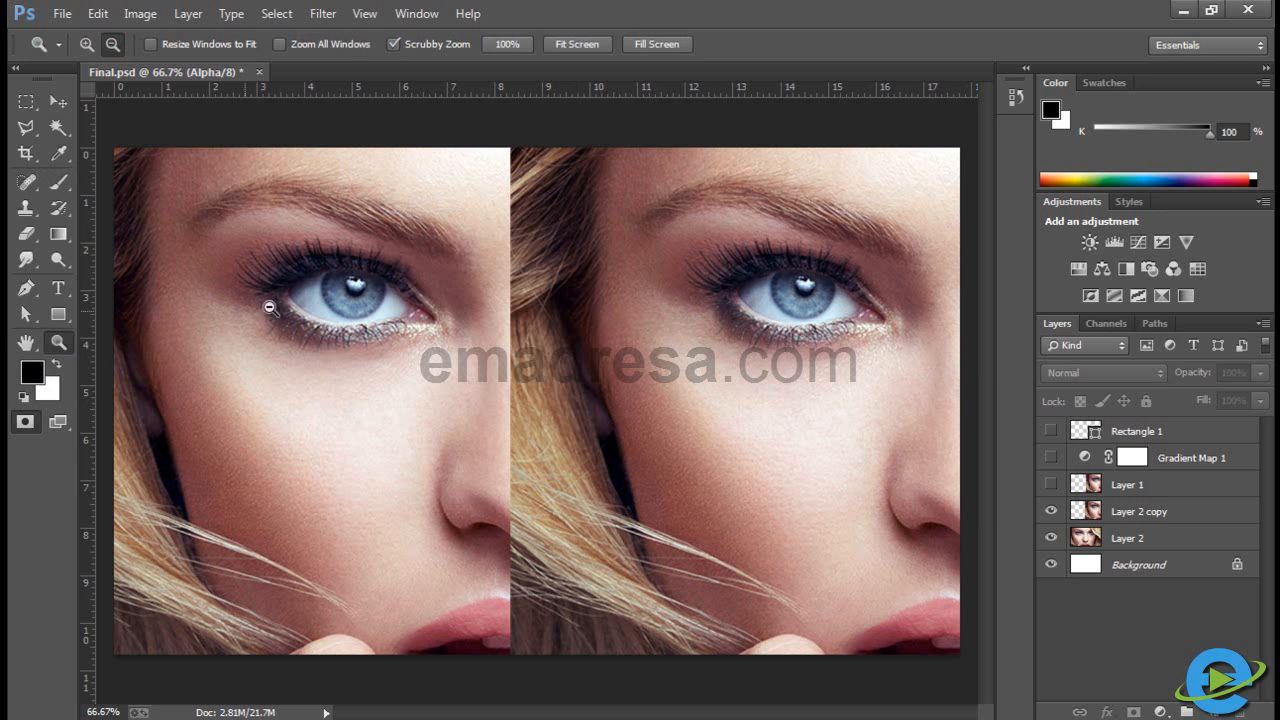
click(507, 45)
drag(832, 350, 588, 420)
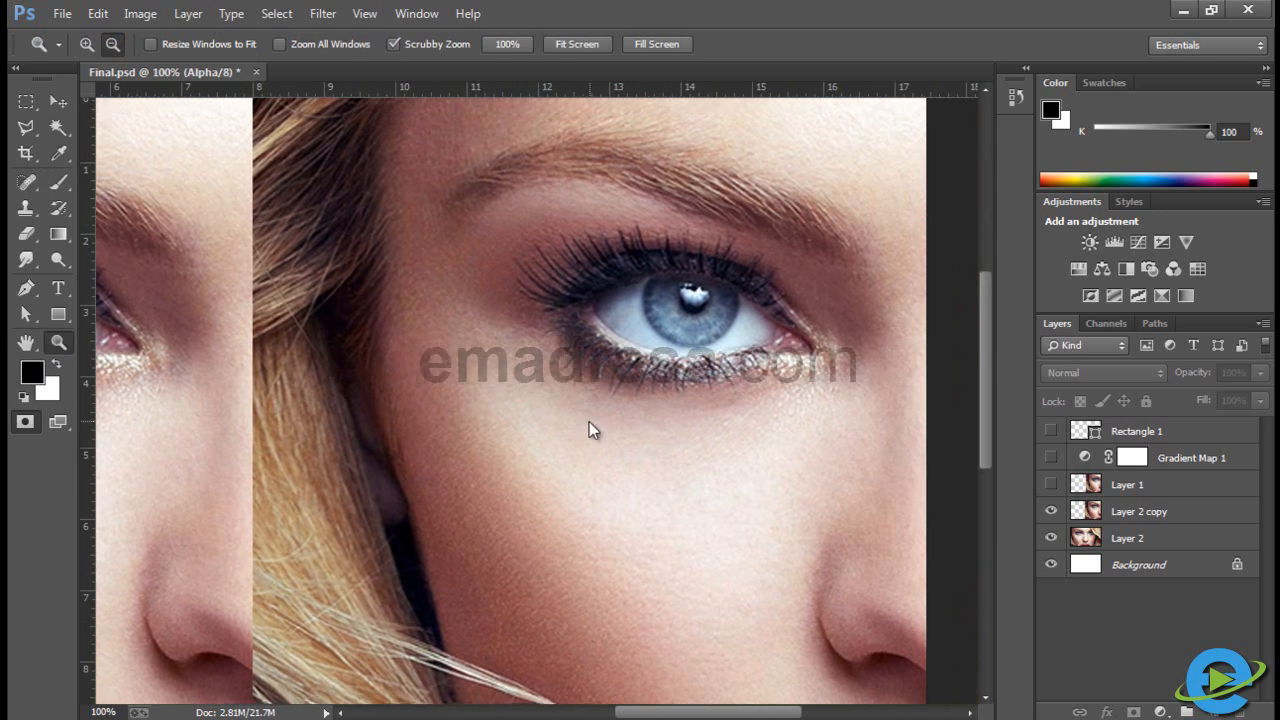
click(58, 184)
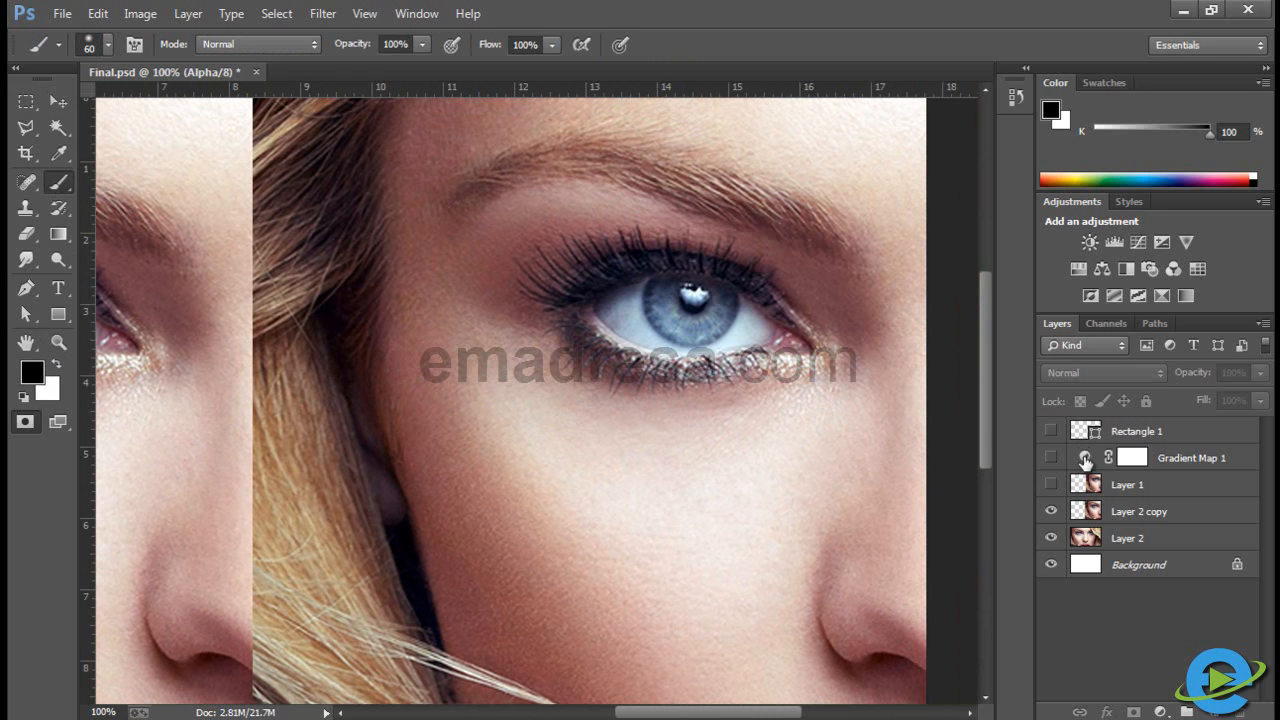
click(1140, 513)
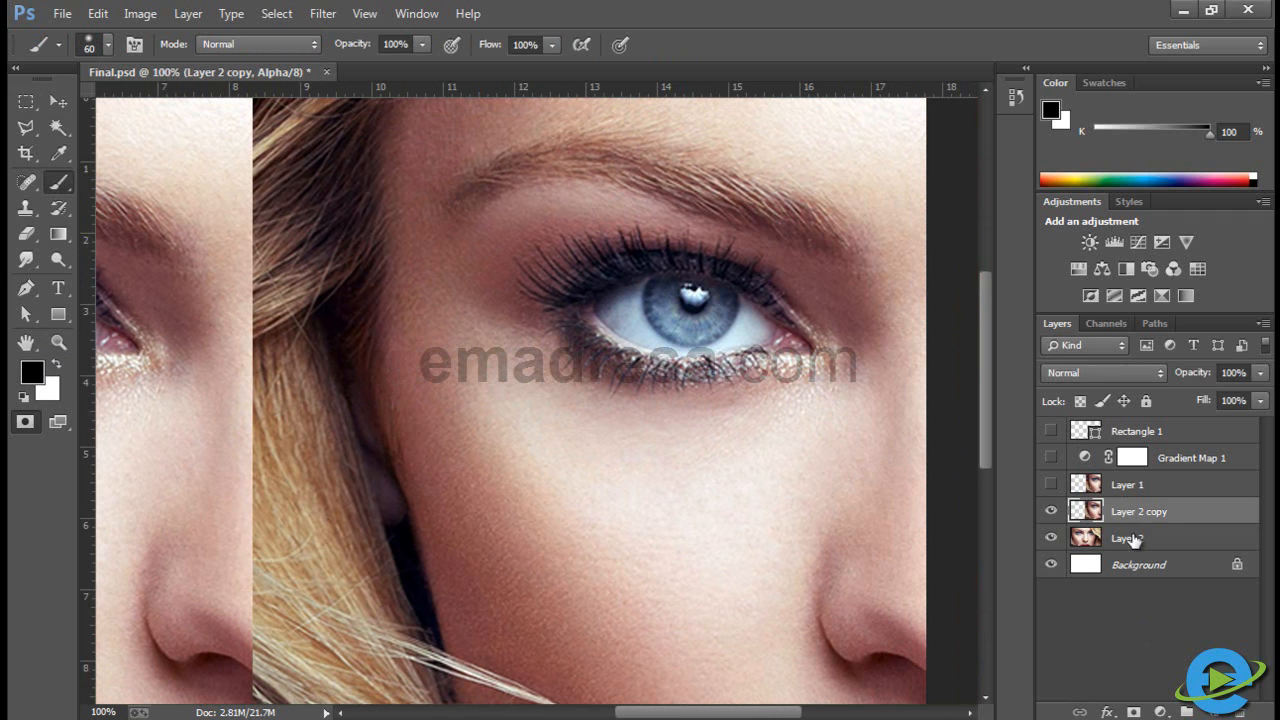
mouse_move(690, 320)
mouse_down()
mouse_move(666, 300)
mouse_move(702, 328)
mouse_move(714, 306)
mouse_move(671, 301)
mouse_move(689, 297)
mouse_move(696, 322)
mouse_up()
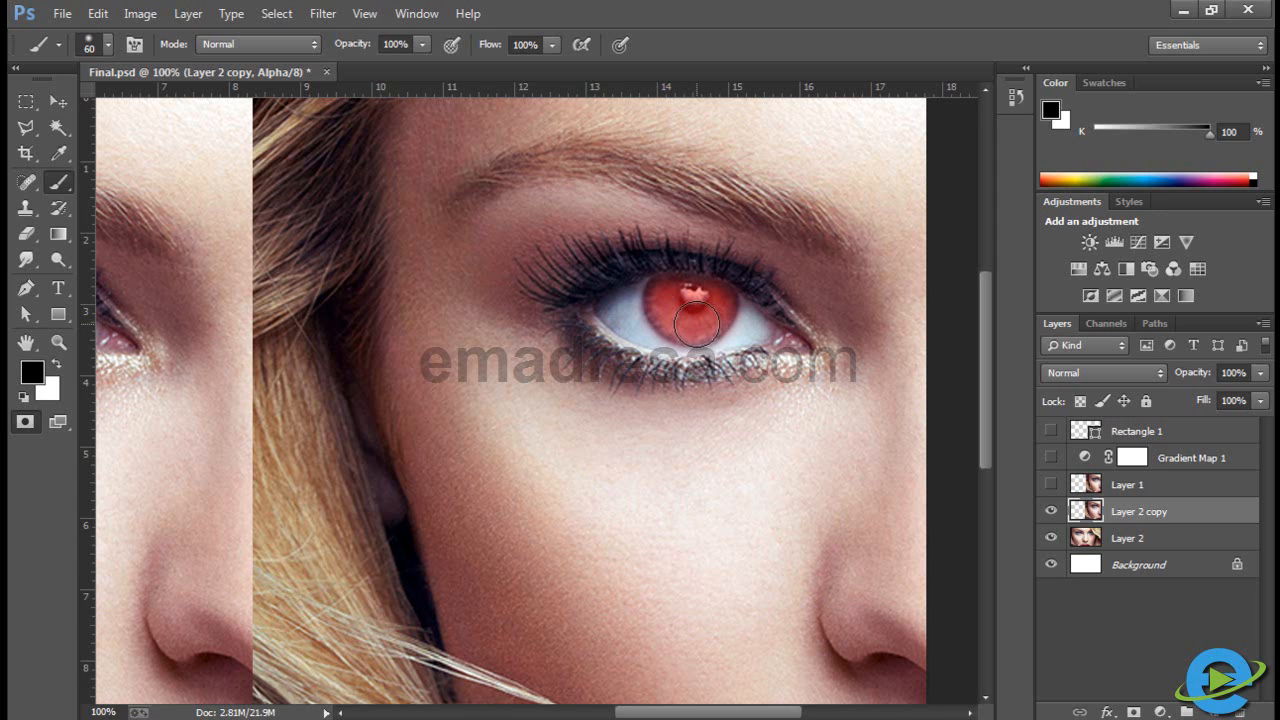
Leave Quick Mask mode to convert the painted iris mask into a selection.
click(57, 343)
drag(266, 365, 44, 364)
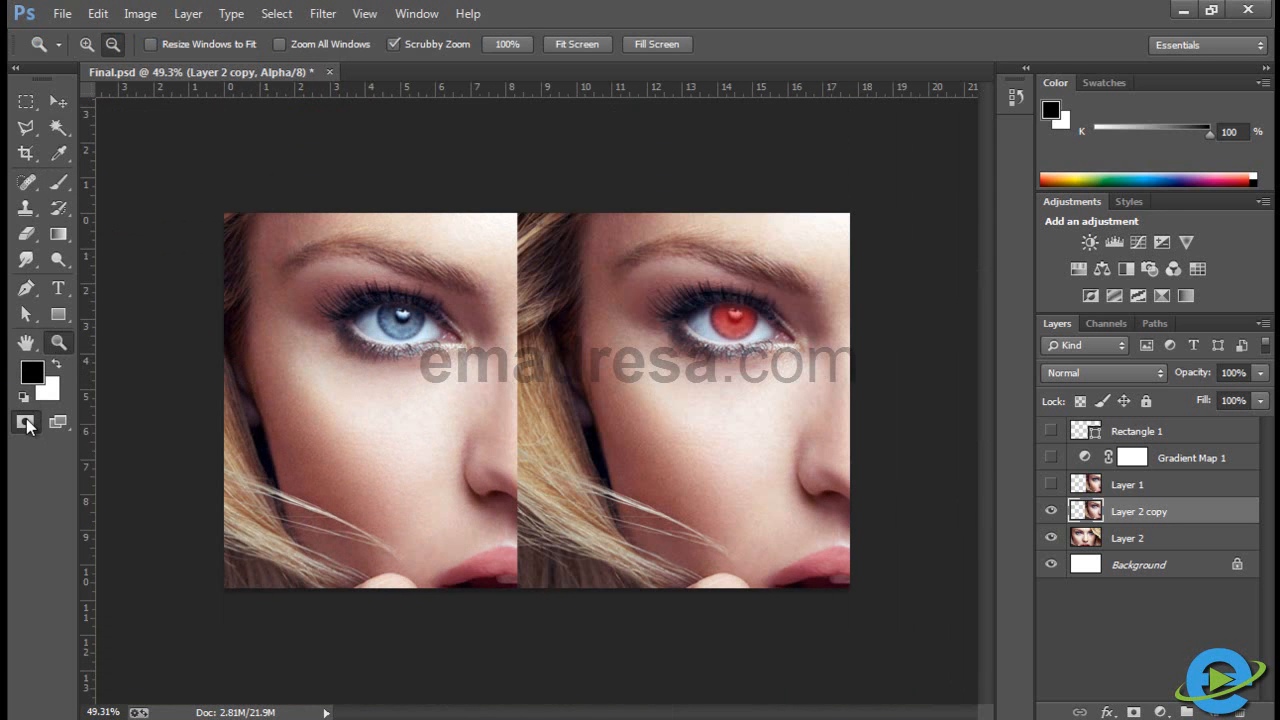
click(25, 423)
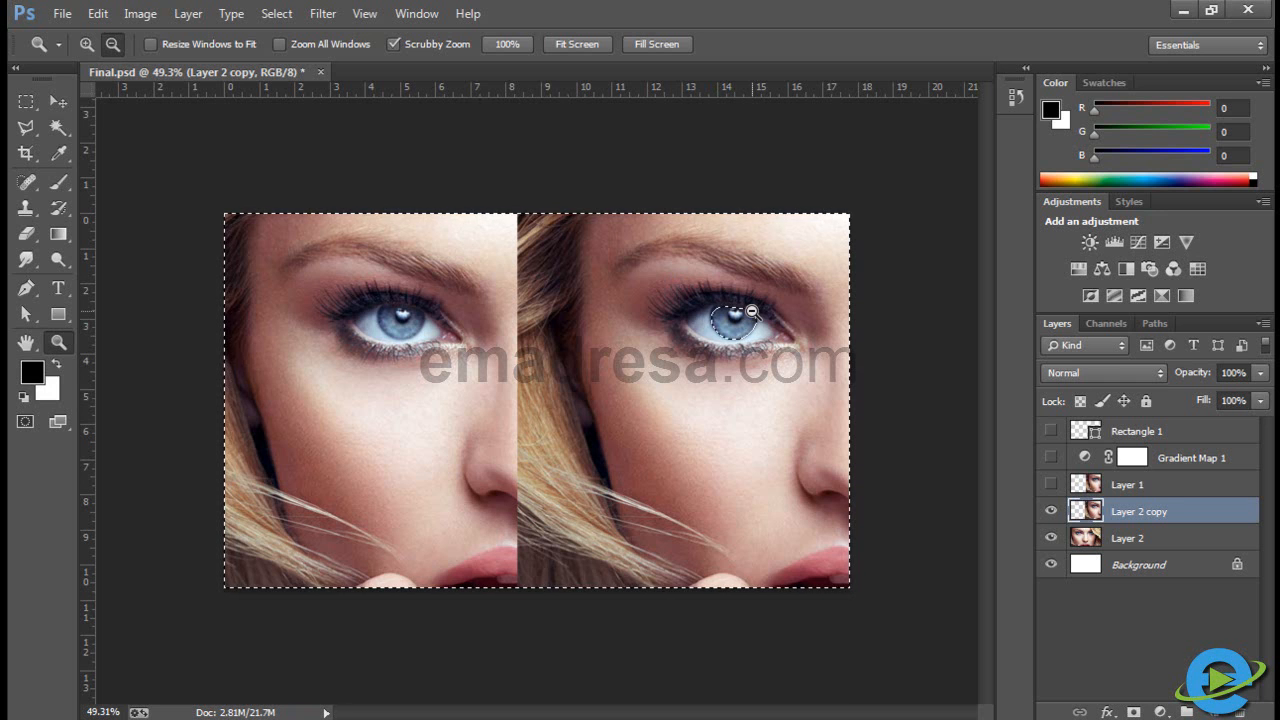
Try filling the selected area around the iris with the black foreground color and undo the fill.
key(alt)
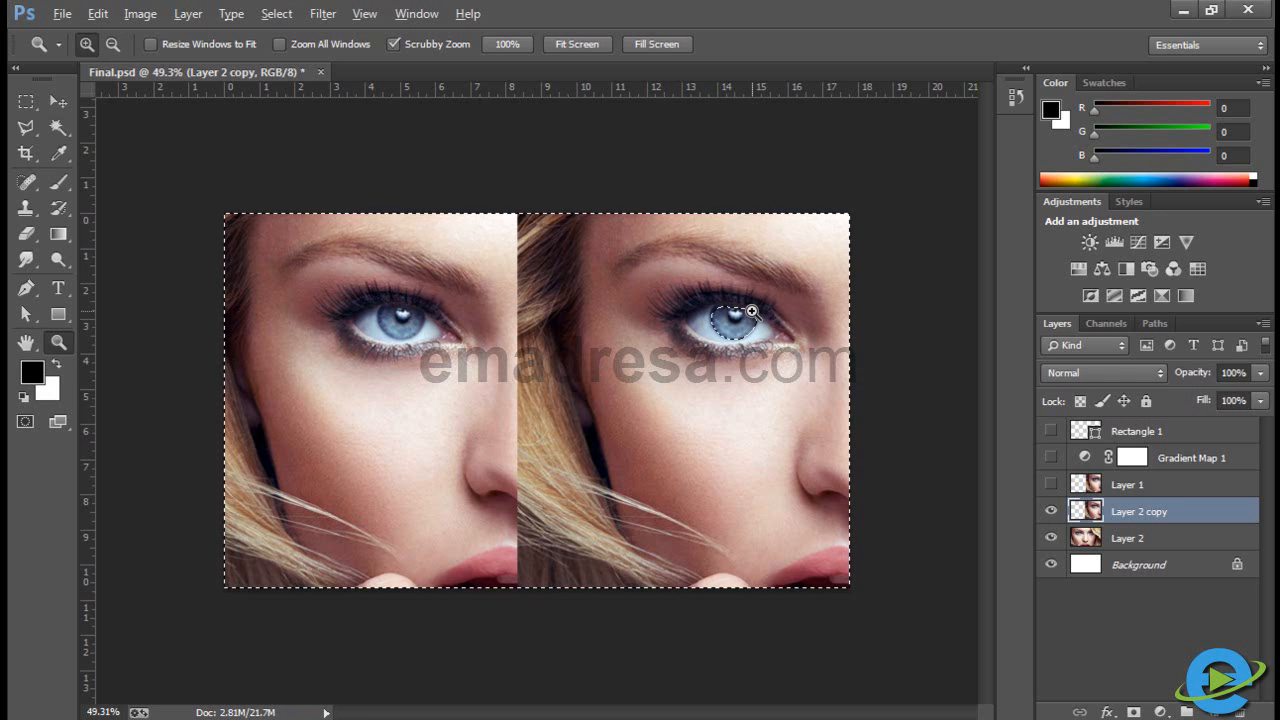
key(alt+BackSpace)
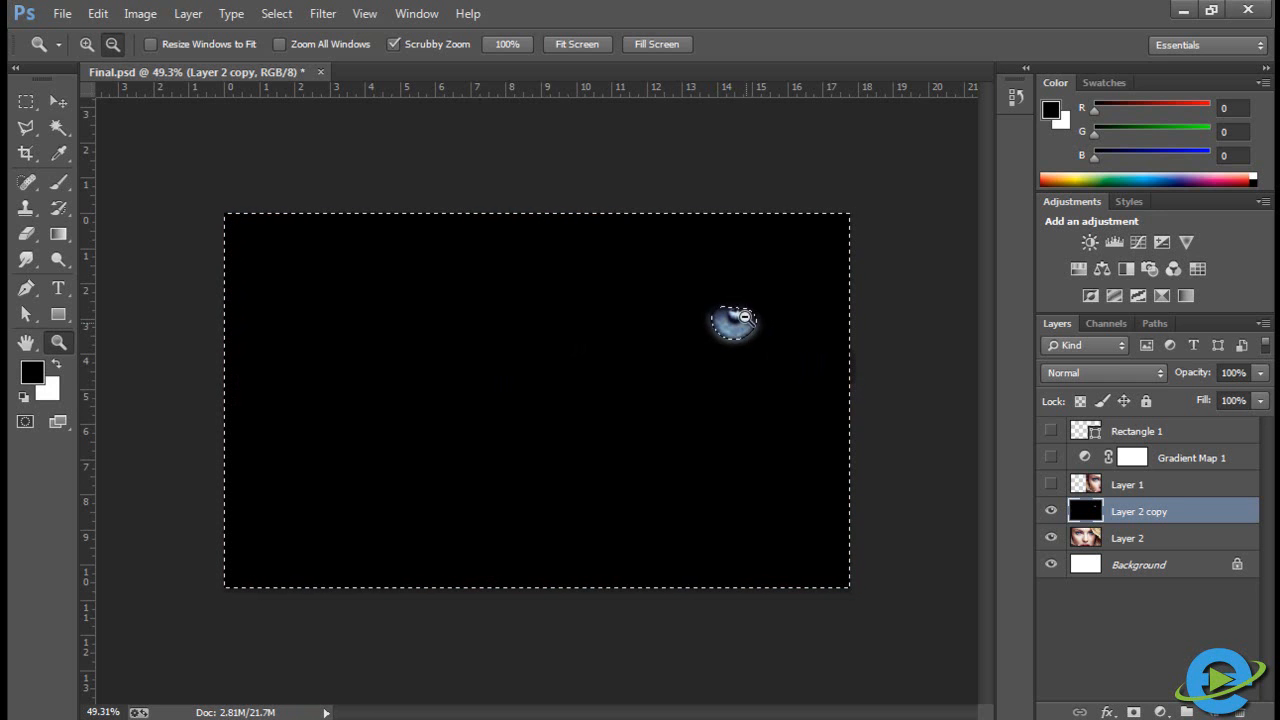
key(ctrl+z)
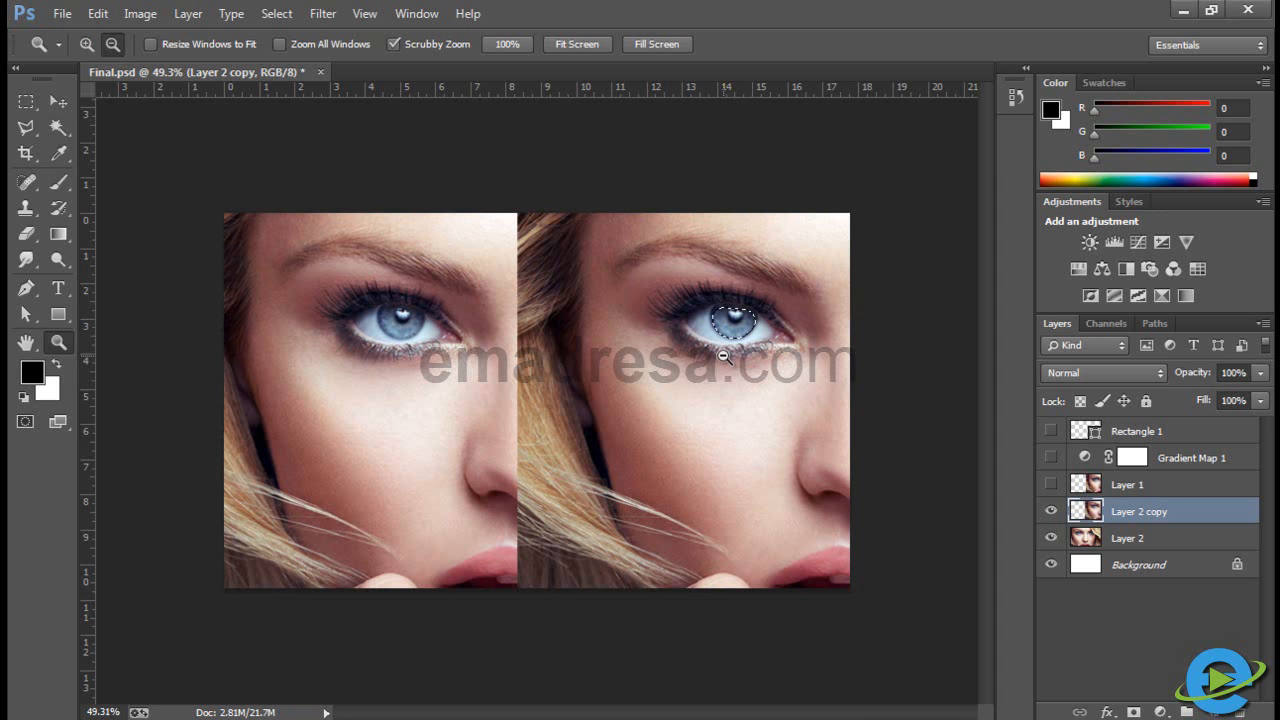
Invert the selection to the area around the iris and invert it back to the iris alone.
click(290, 13)
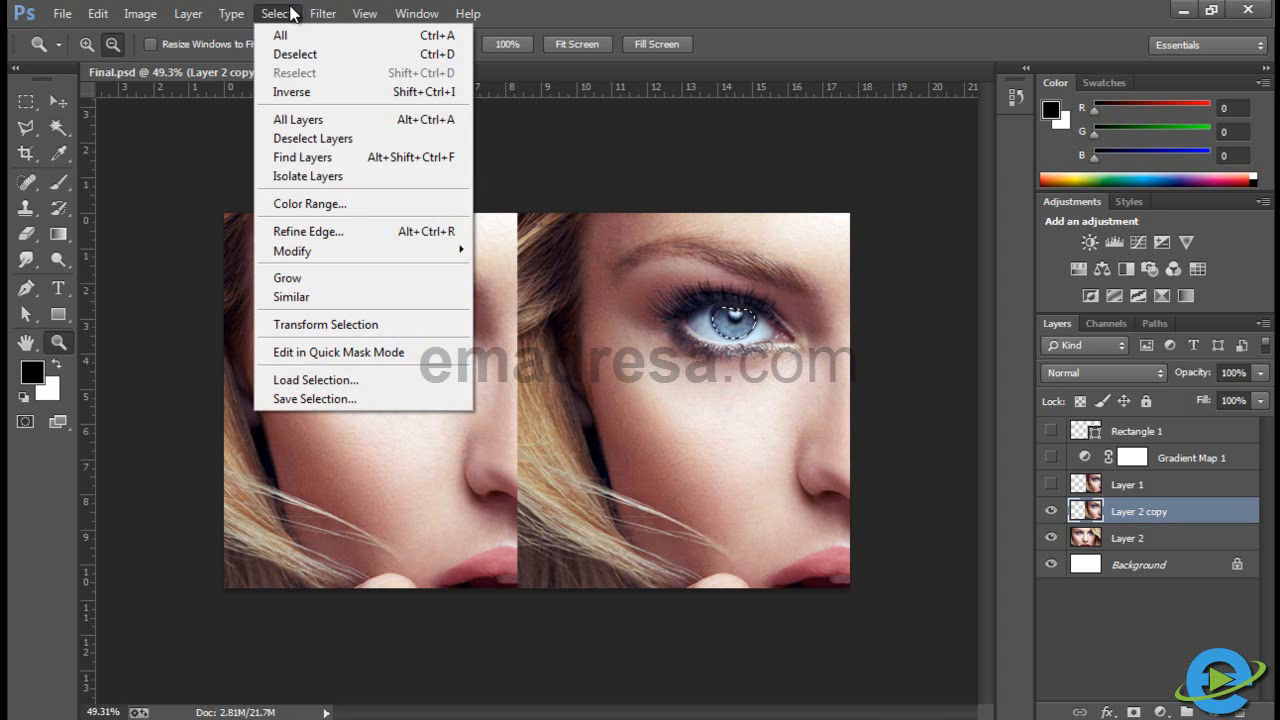
click(316, 91)
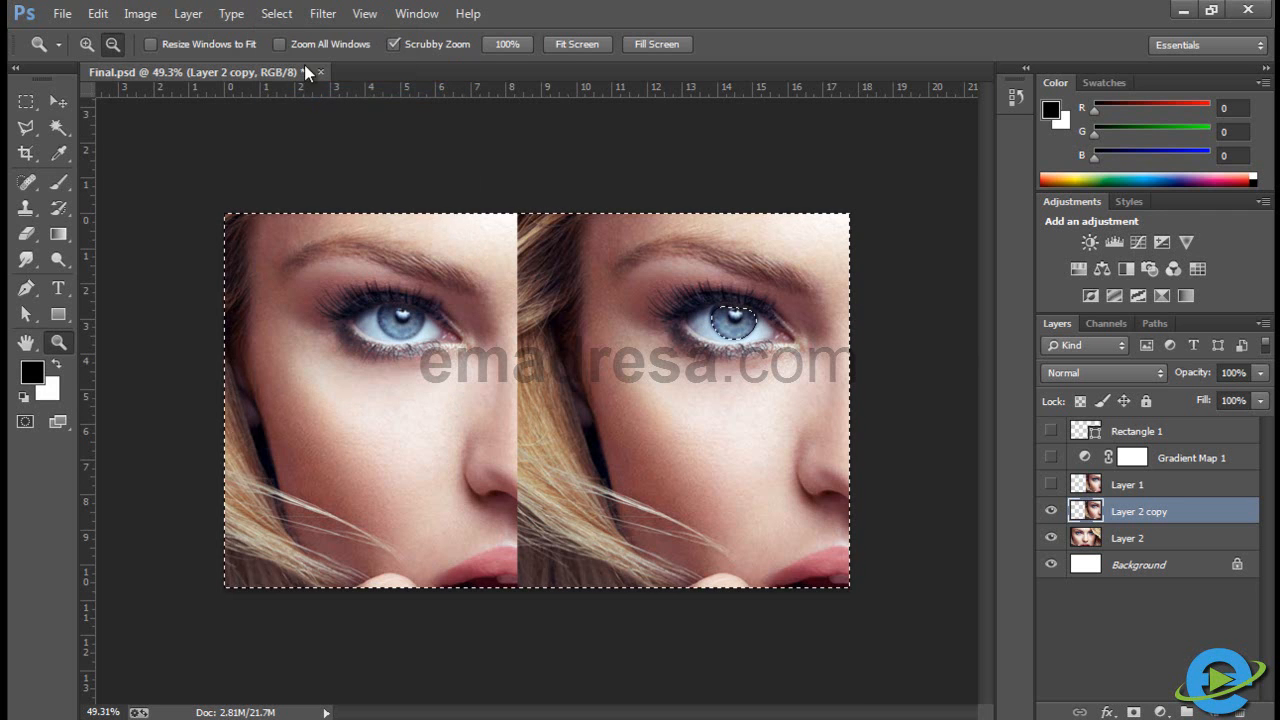
click(280, 13)
click(302, 94)
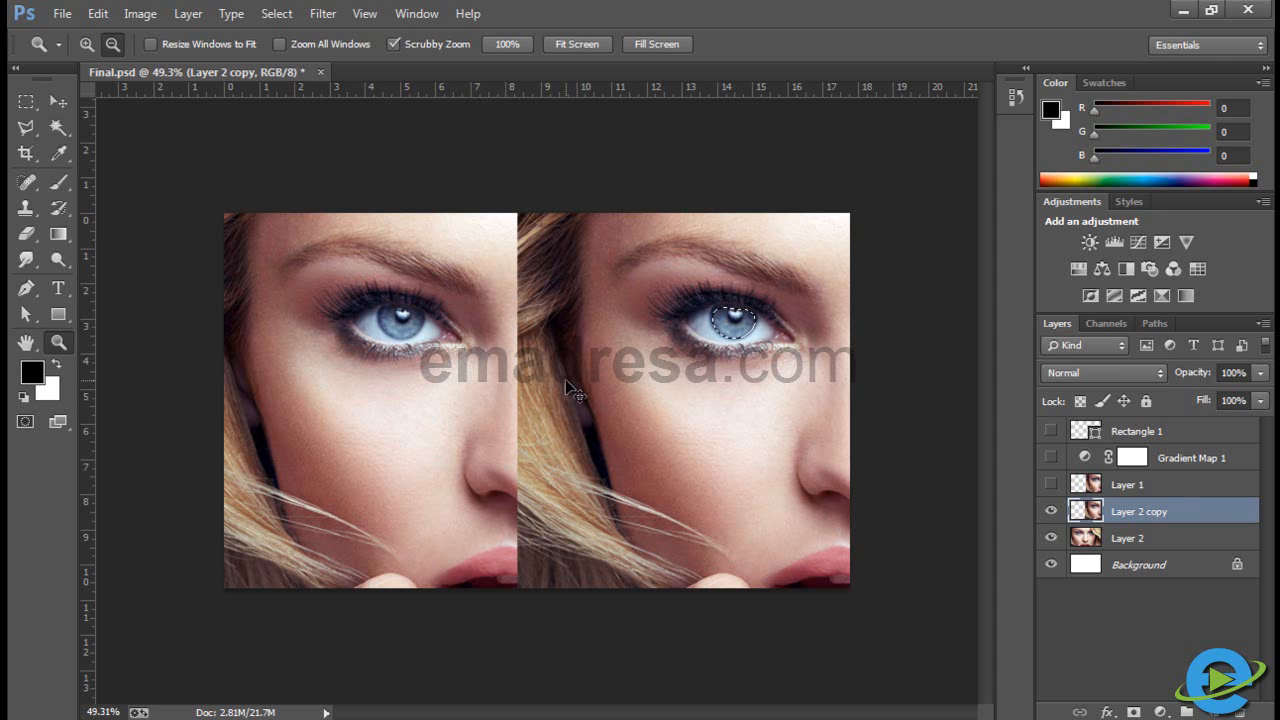
Clear the iris selection and move Layer 2 copy left until its edge aligns with the canvas's left edge.
key(ctrl+d)
click(652, 275)
click(58, 101)
drag(668, 386, 470, 388)
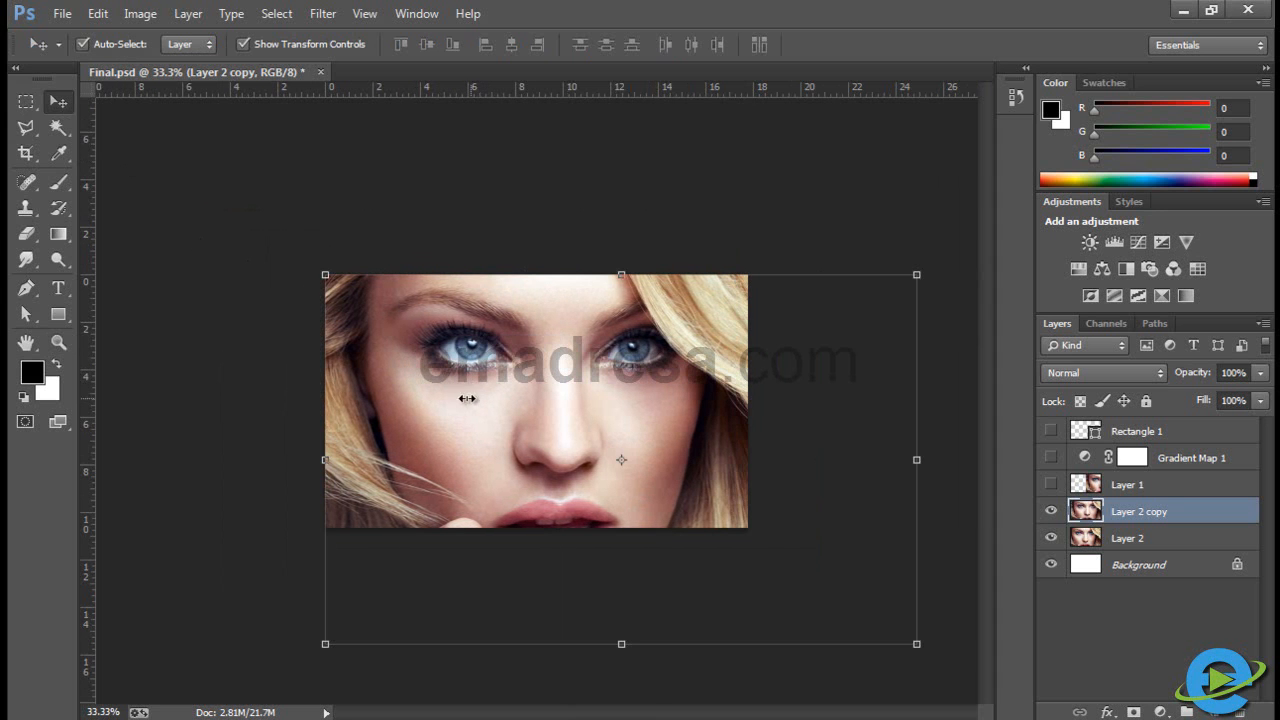
Paint over both irises in Quick Mask mode with a black brush sized 60.
click(58, 182)
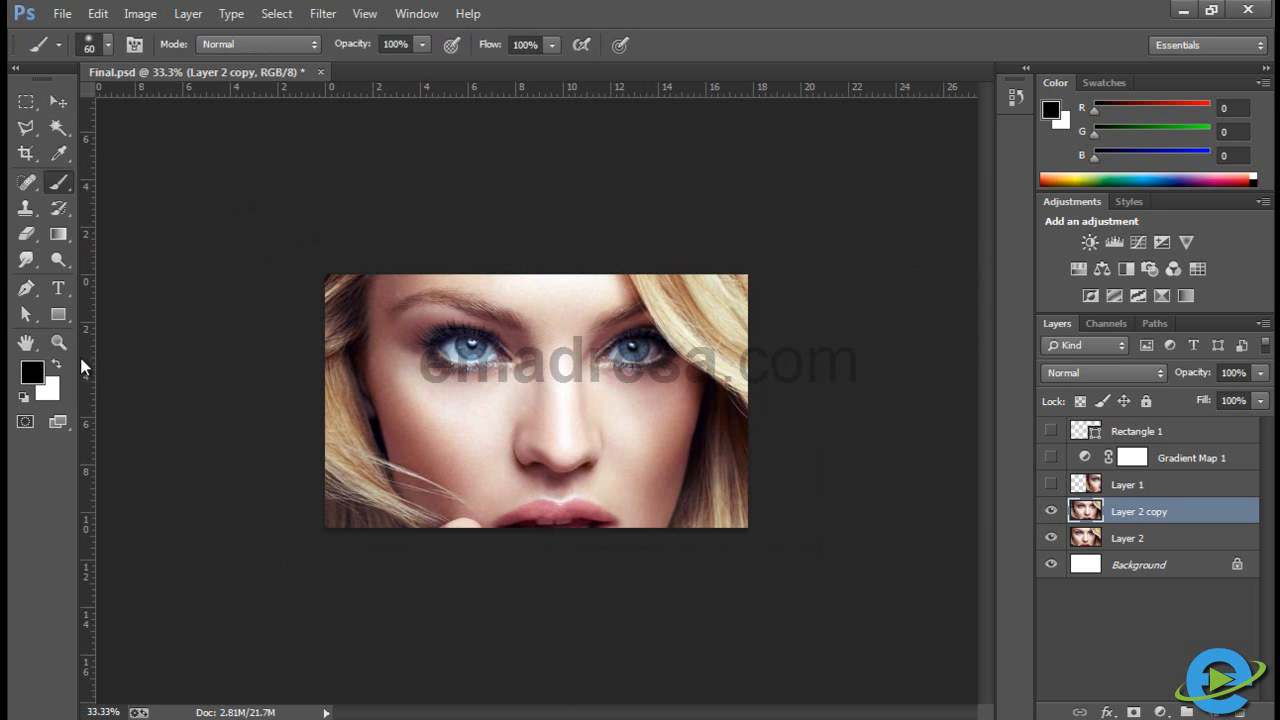
click(58, 342)
click(507, 44)
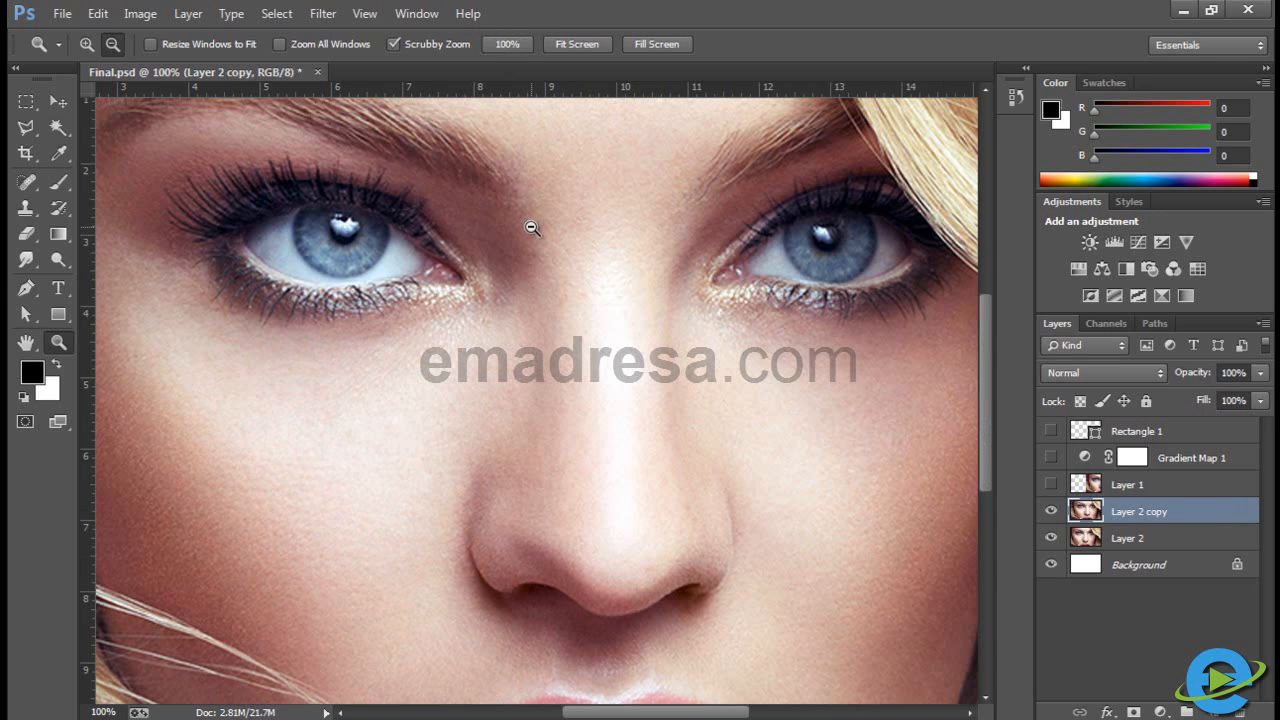
click(58, 182)
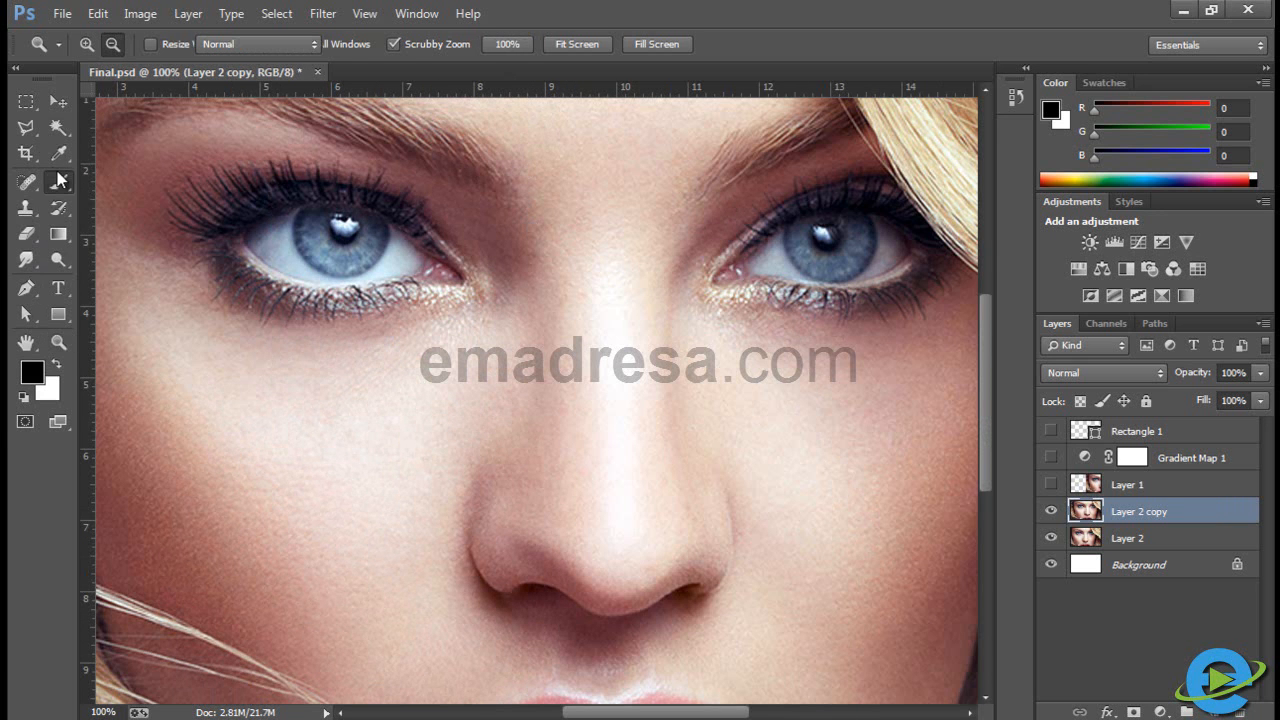
click(26, 424)
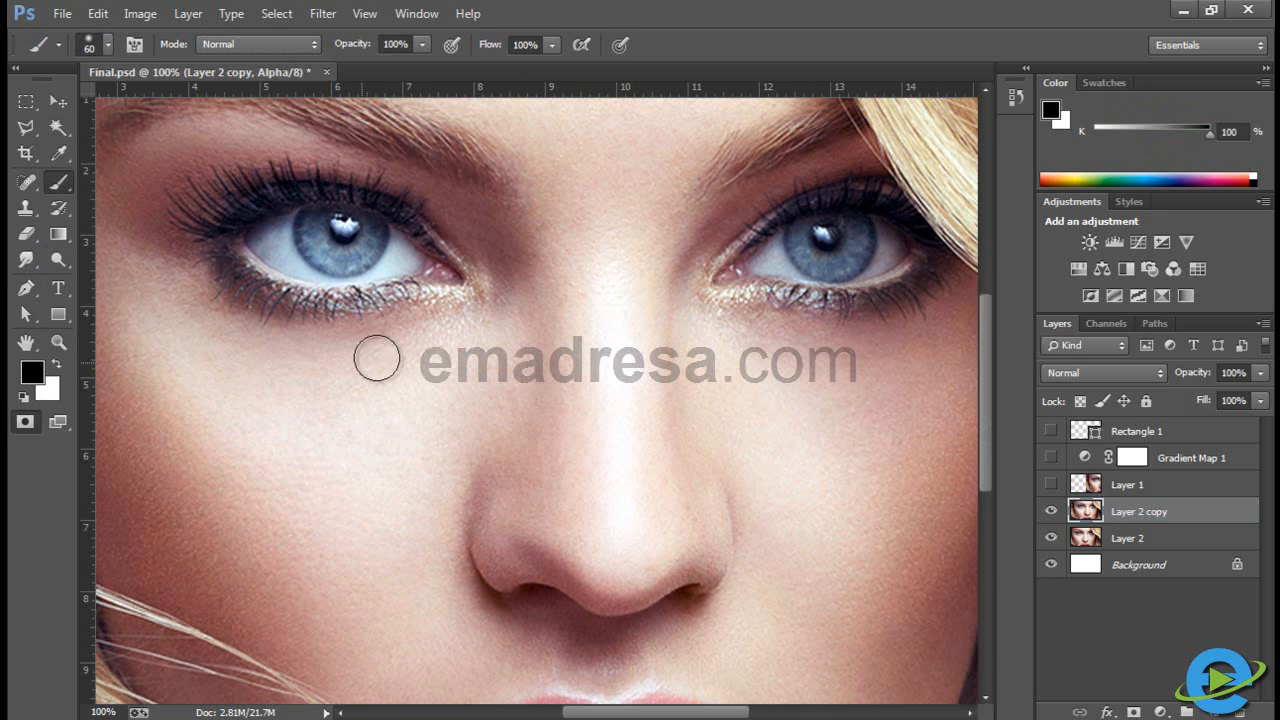
mouse_move(319, 231)
mouse_down()
mouse_move(316, 250)
mouse_move(335, 259)
mouse_move(362, 248)
mouse_move(354, 232)
mouse_up()
mouse_move(812, 232)
mouse_down()
mouse_move(800, 268)
mouse_move(828, 261)
mouse_up()
mouse_move(846, 253)
mouse_down()
mouse_move(715, 253)
mouse_move(926, 244)
mouse_move(824, 243)
mouse_move(833, 235)
mouse_move(842, 270)
mouse_up()
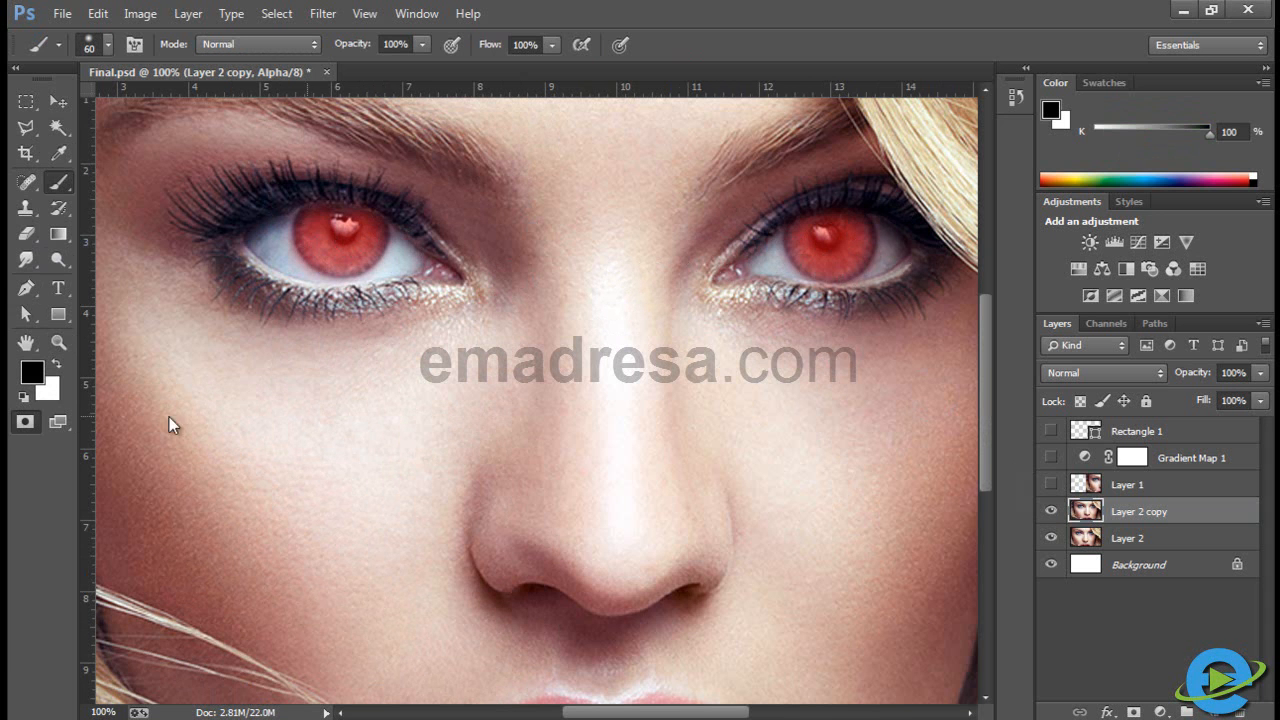
Leave Quick Mask mode and invert the resulting selection so that only the two irises are selected.
click(22, 428)
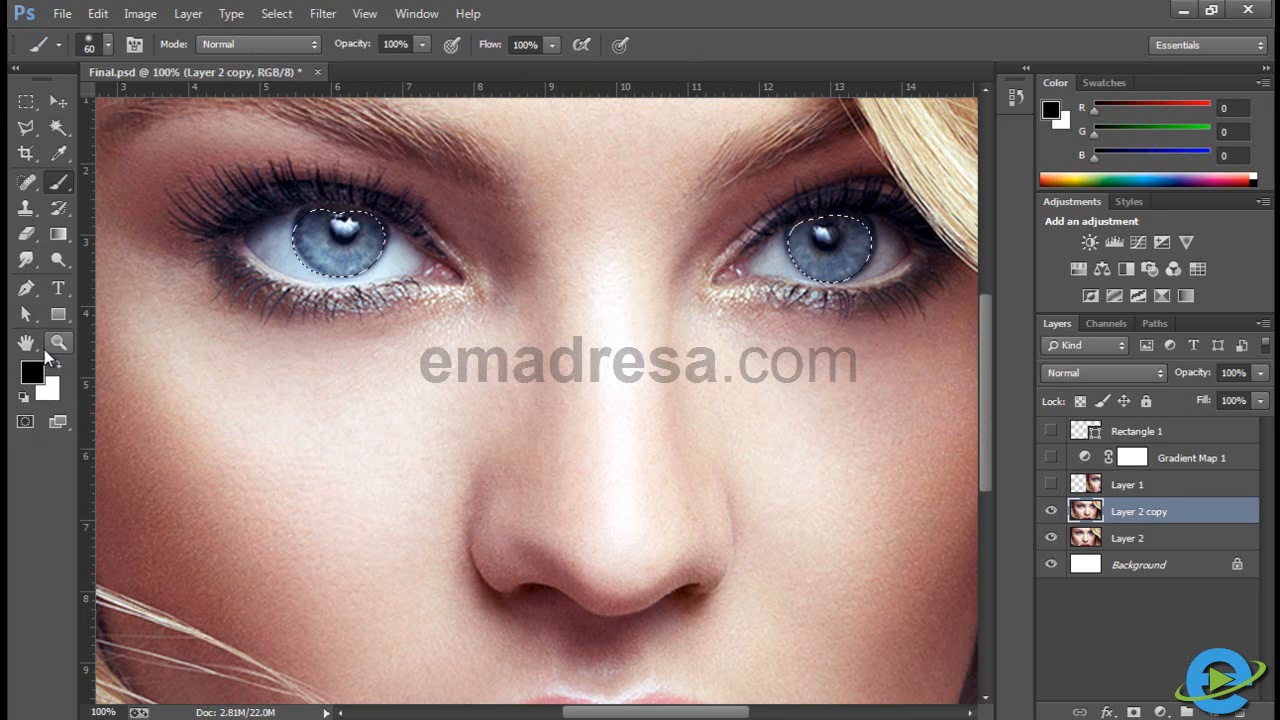
key(z)
alt+click(178, 360)
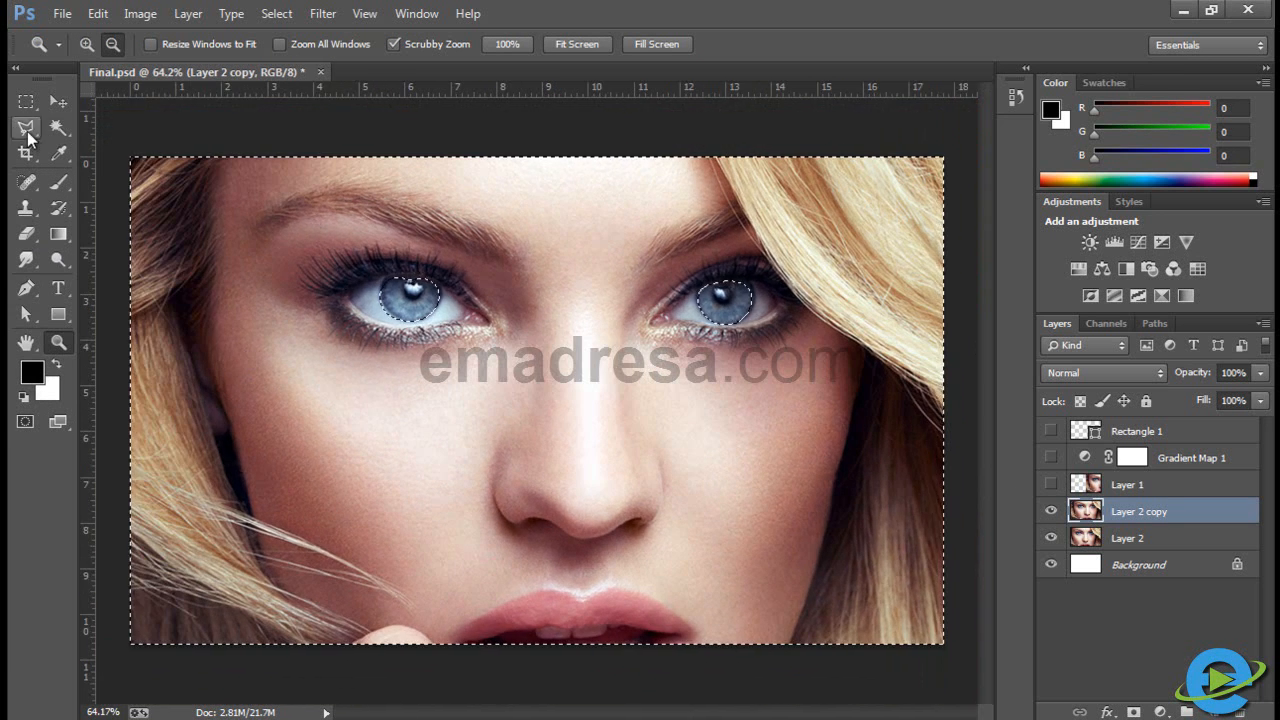
click(53, 100)
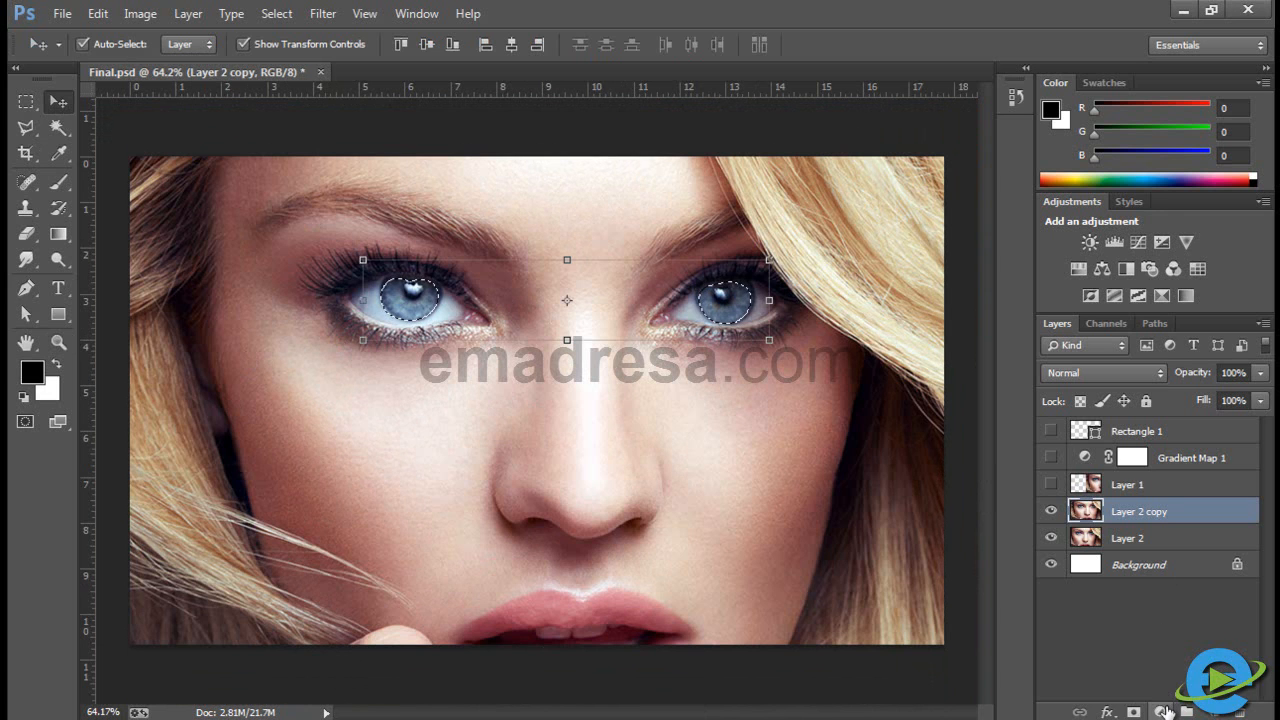
Add a Hue/Saturation adjustment layer for the selected irises above Layer 2 copy and enable Colorize.
click(1162, 711)
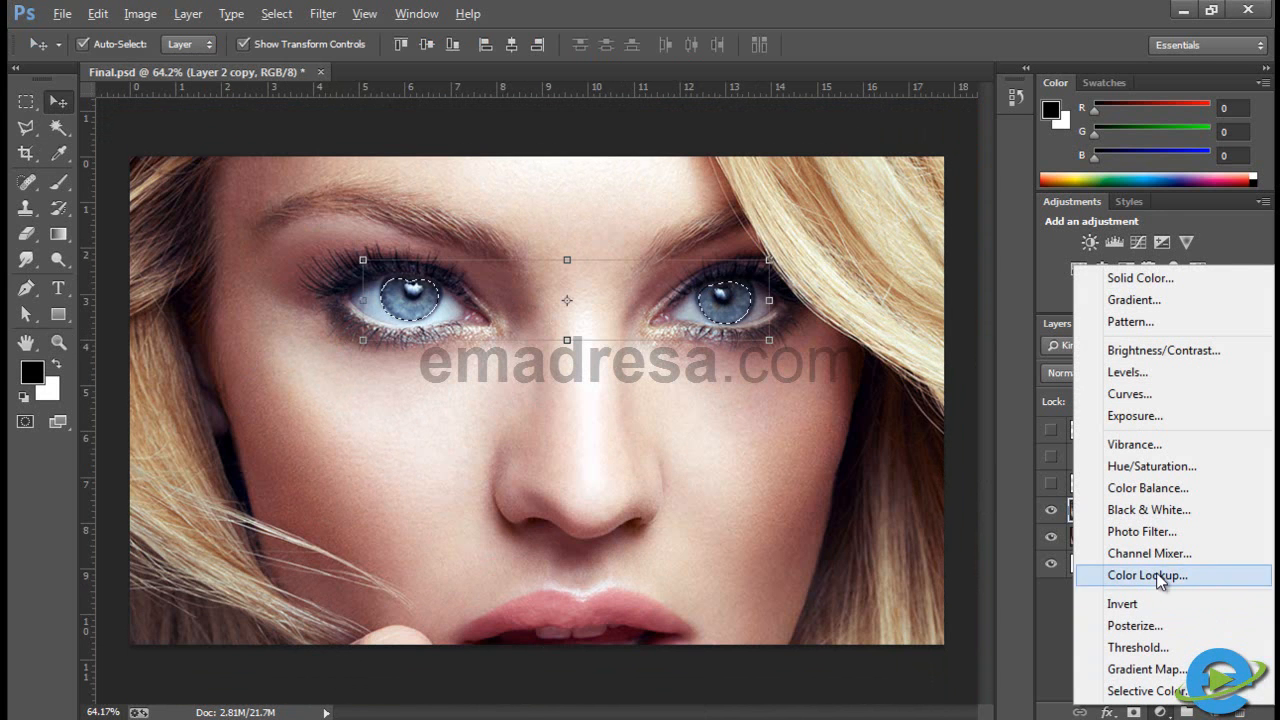
click(1150, 466)
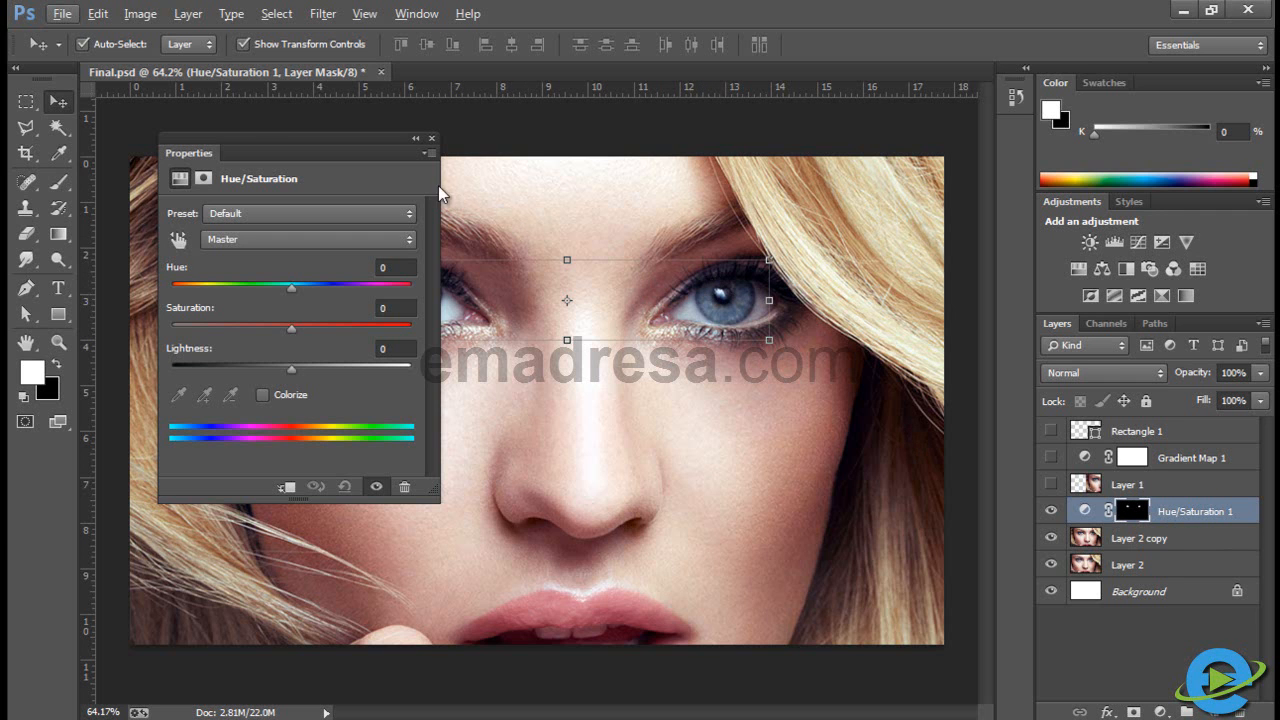
drag(257, 142, 974, 306)
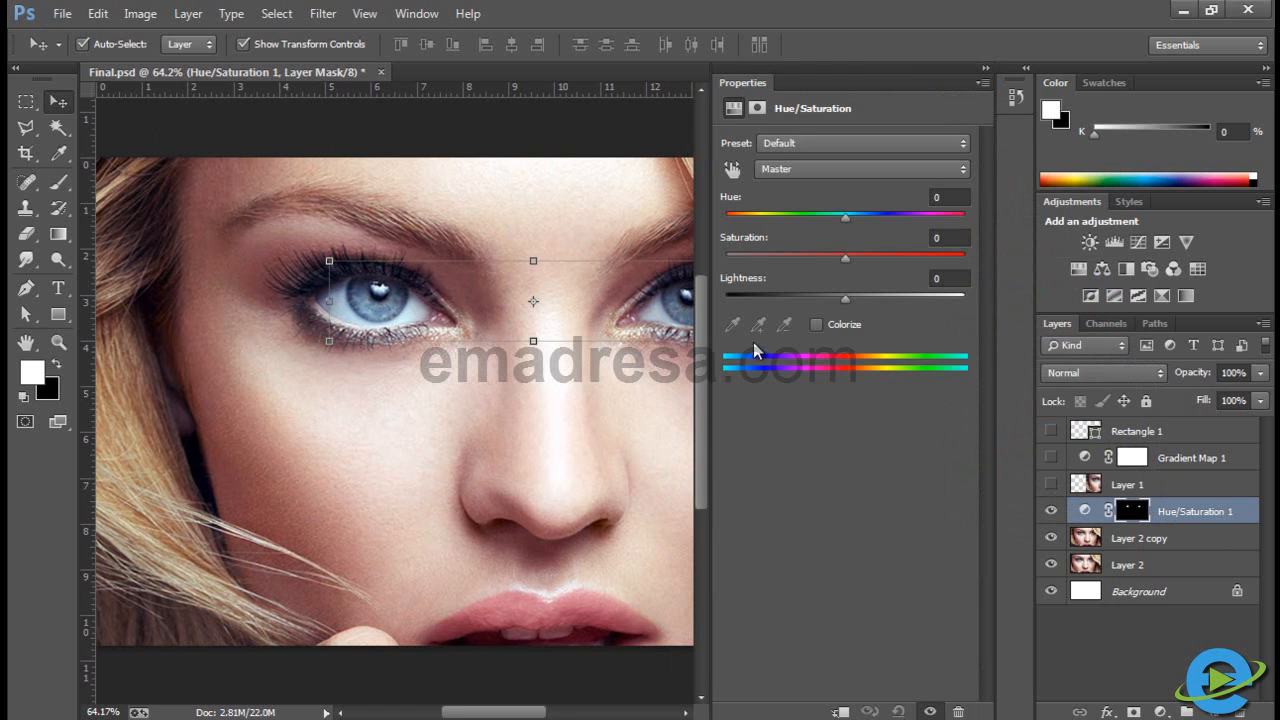
drag(500, 716, 522, 716)
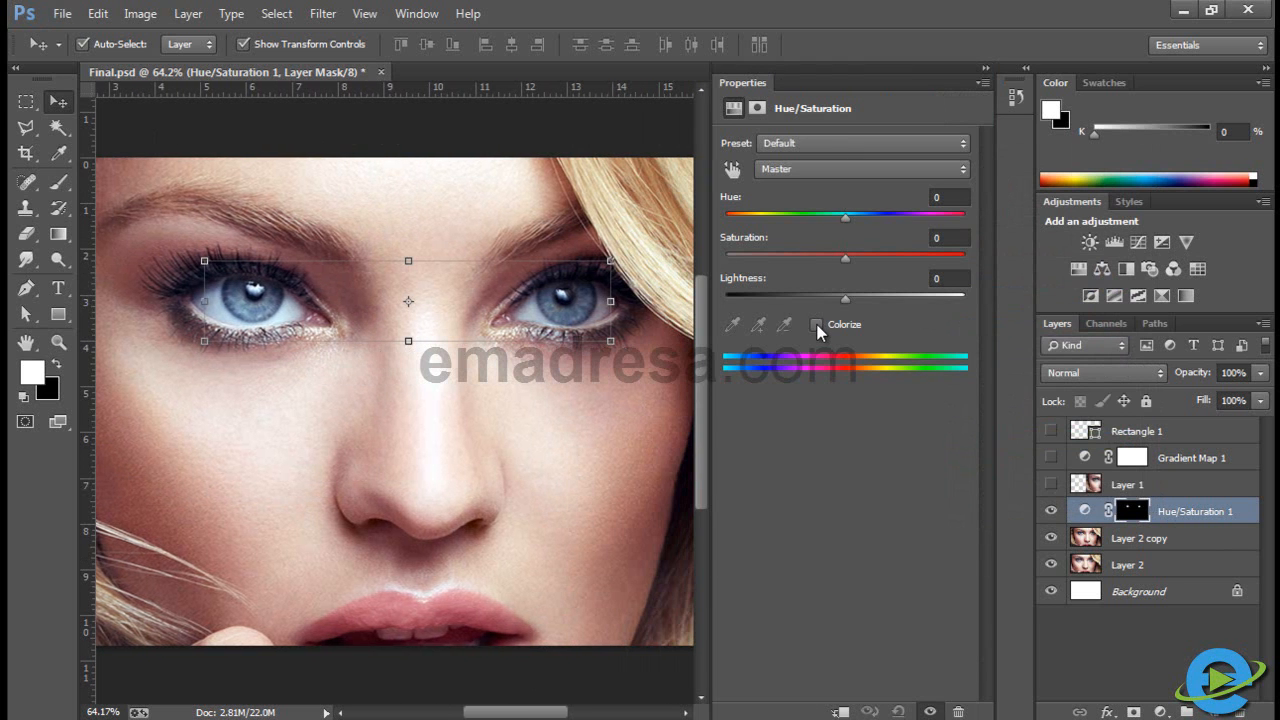
click(817, 325)
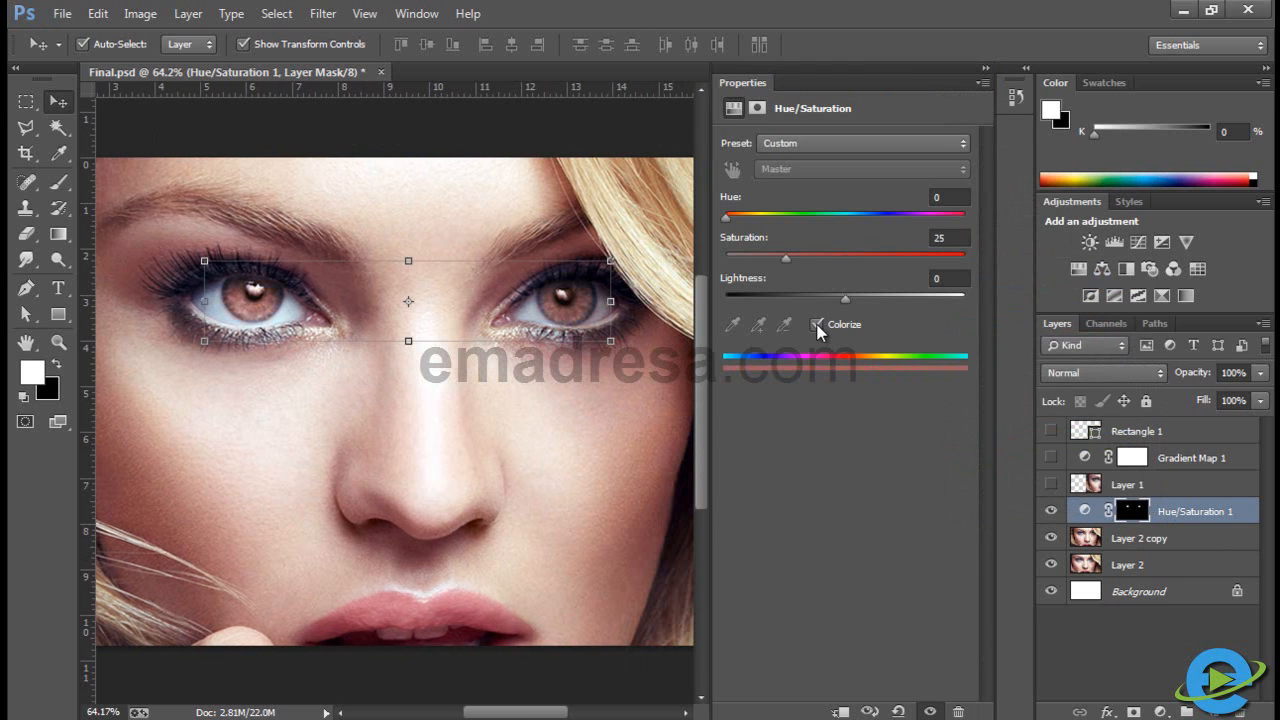
Try out different iris colors, such as hue 181 with saturation 31 and hue 360 with saturation 19.
drag(727, 218, 867, 259)
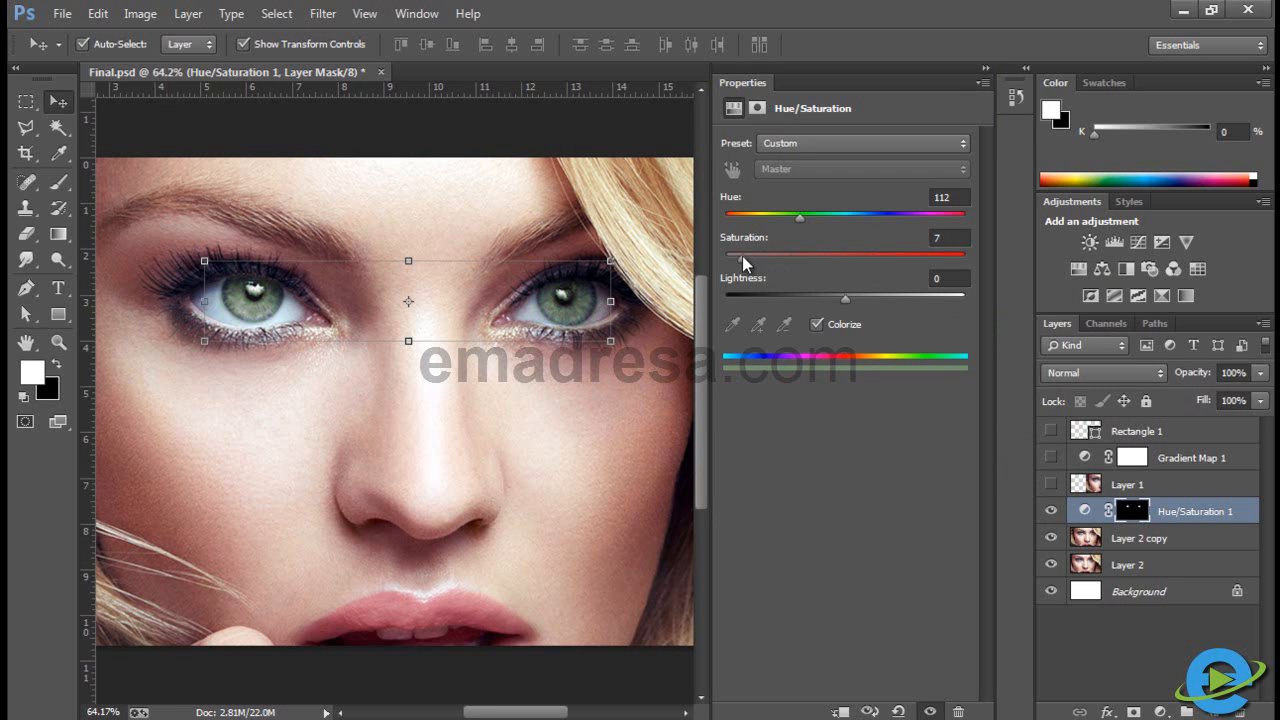
drag(766, 252, 846, 223)
drag(786, 259, 800, 260)
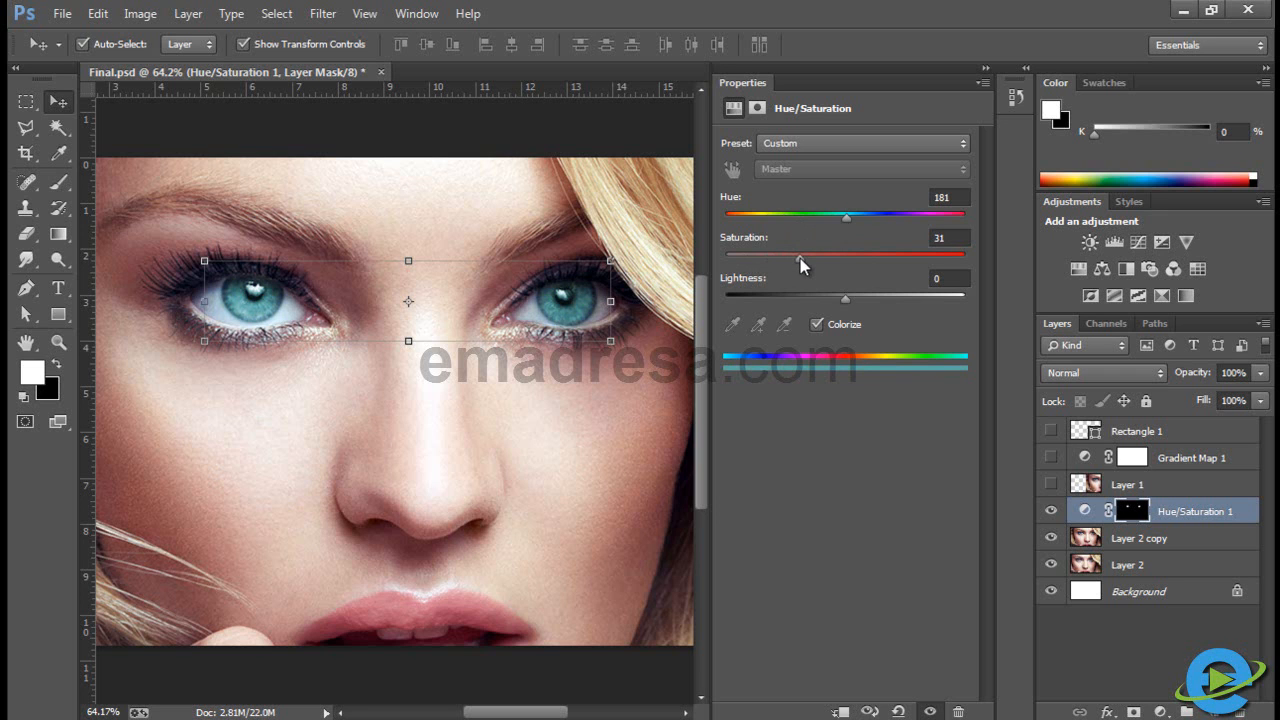
mouse_move(803, 258)
mouse_down()
mouse_move(870, 260)
mouse_move(788, 258)
mouse_up()
drag(866, 221, 936, 228)
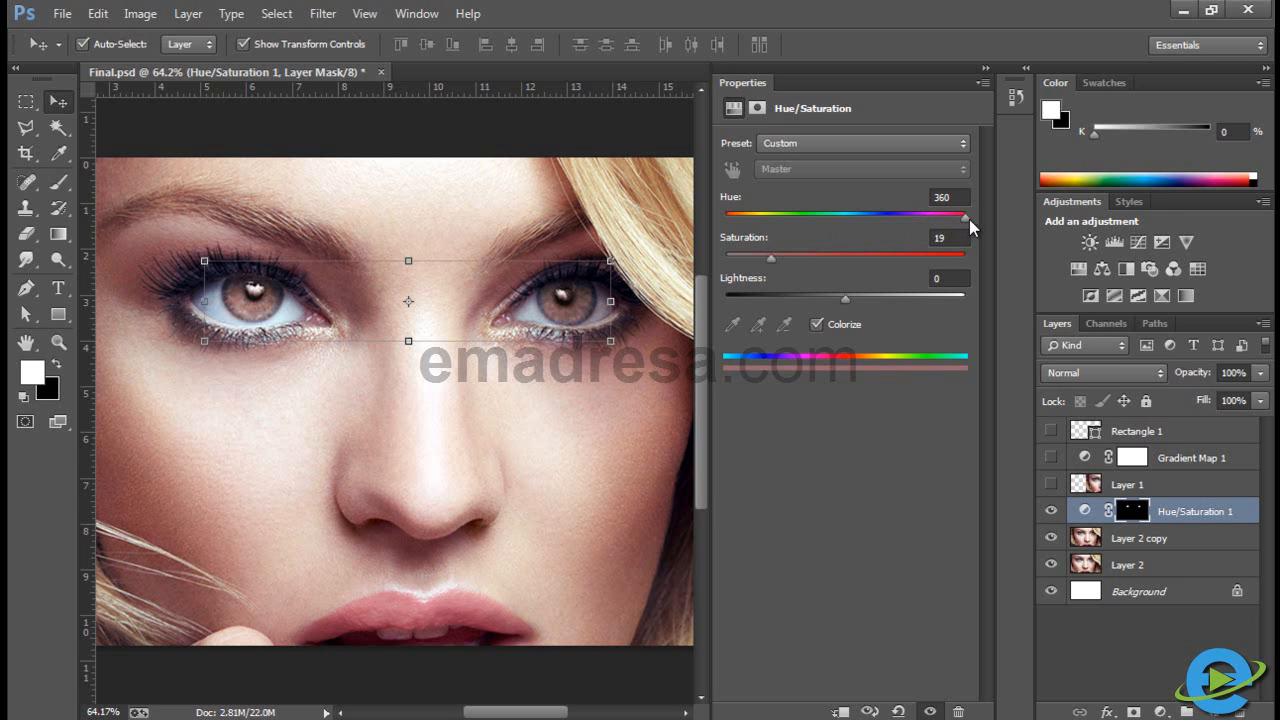
Color the irises green with saturation 18 and hue 125, and collapse the adjustment settings.
drag(861, 247, 768, 258)
drag(932, 222, 809, 232)
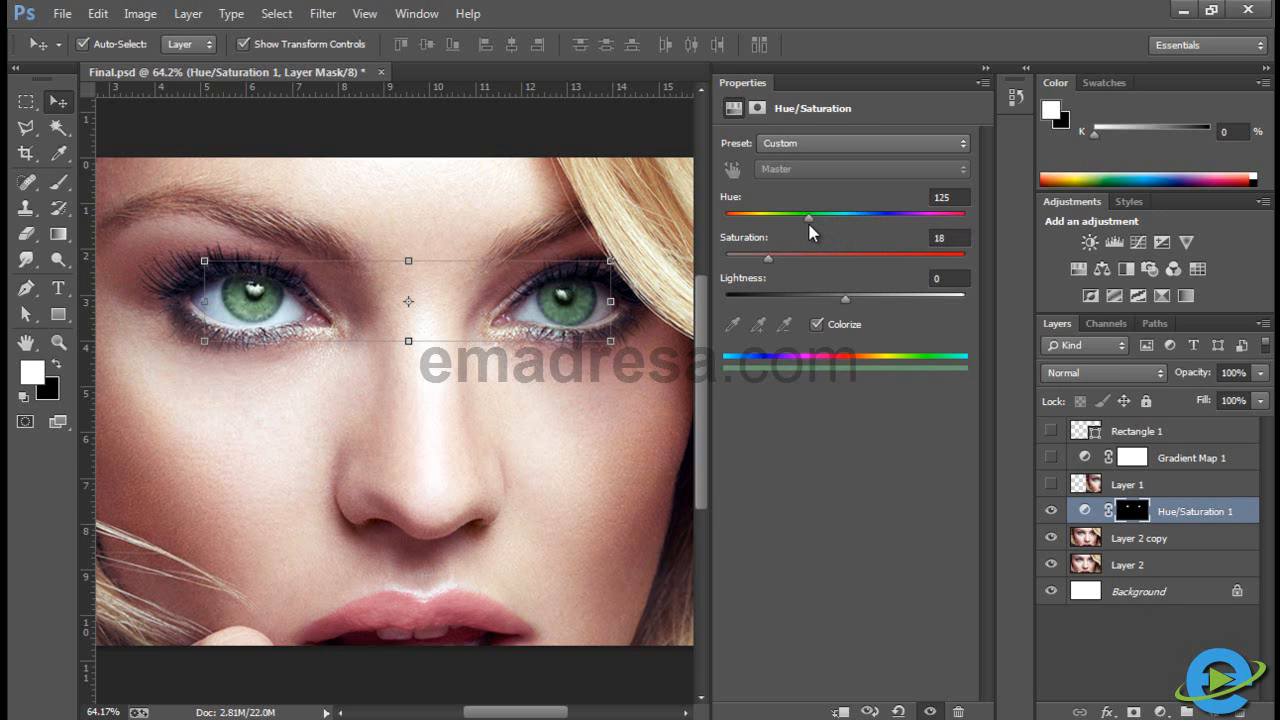
click(983, 83)
click(1035, 228)
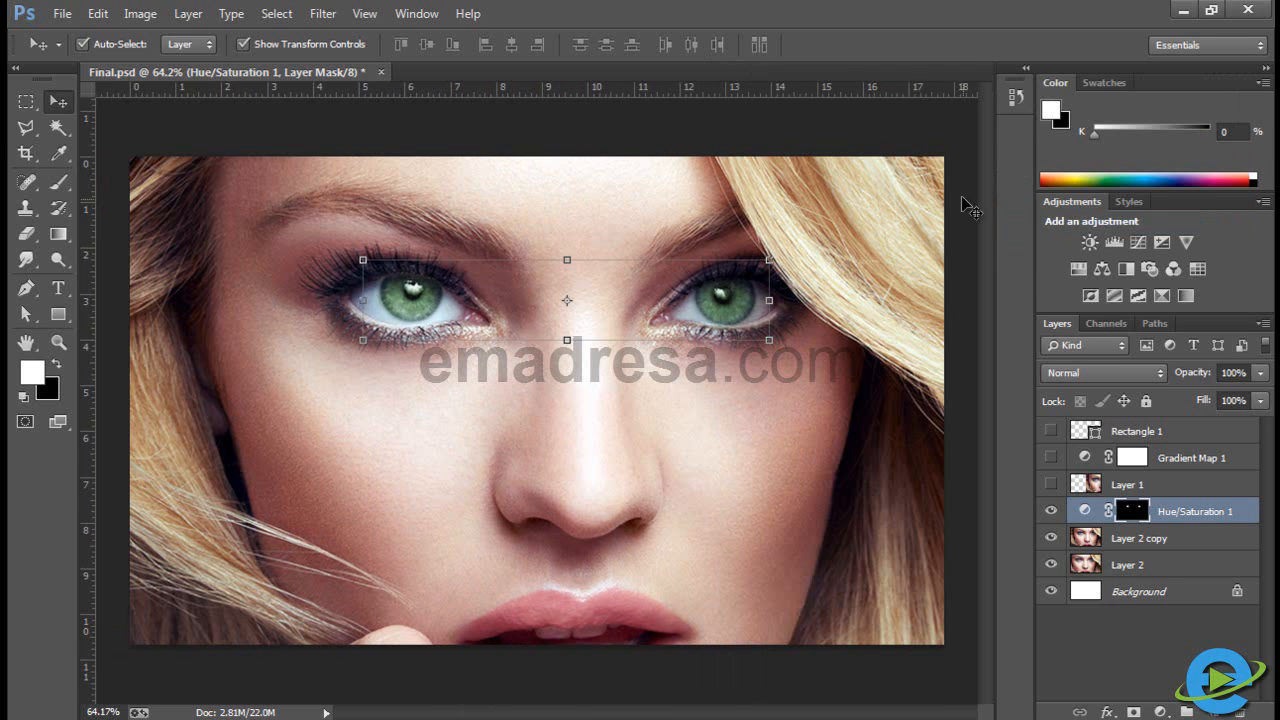
click(467, 134)
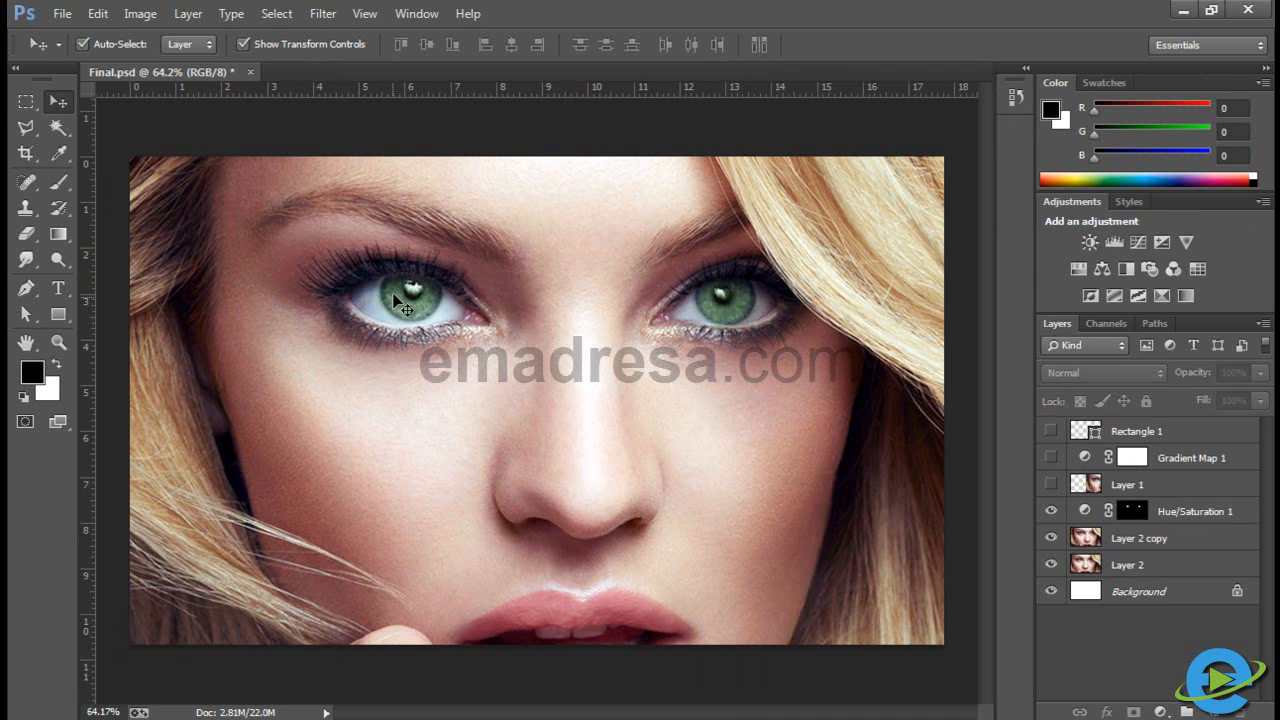
Paint the pupils out of the Hue/Saturation 1 mask with a black brush sized 35 and set the layer's opacity to 90%.
click(58, 342)
click(502, 48)
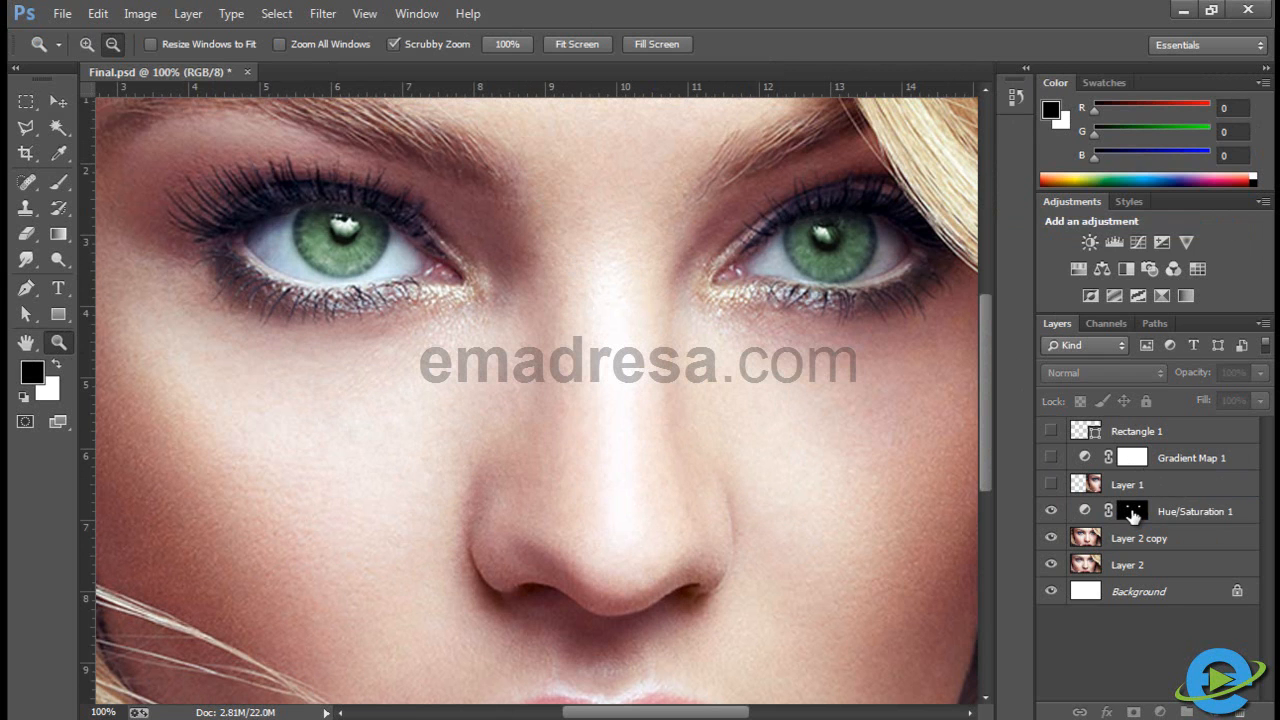
click(1131, 513)
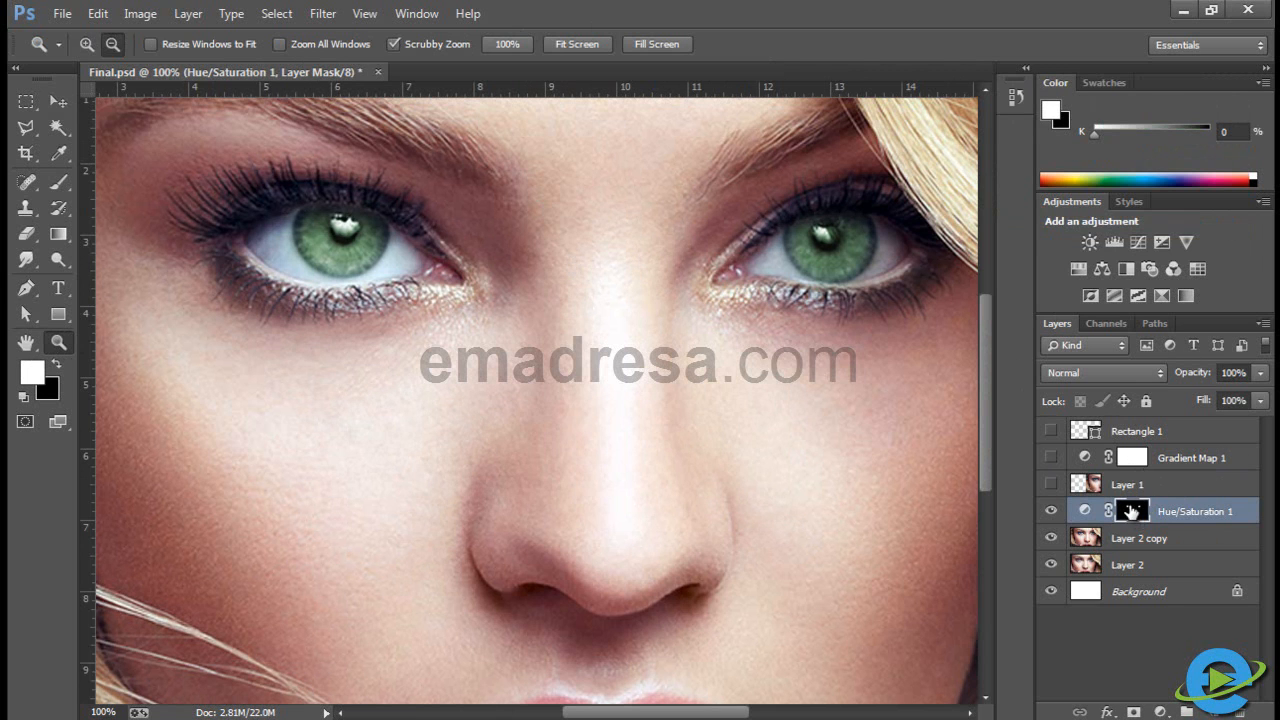
click(59, 186)
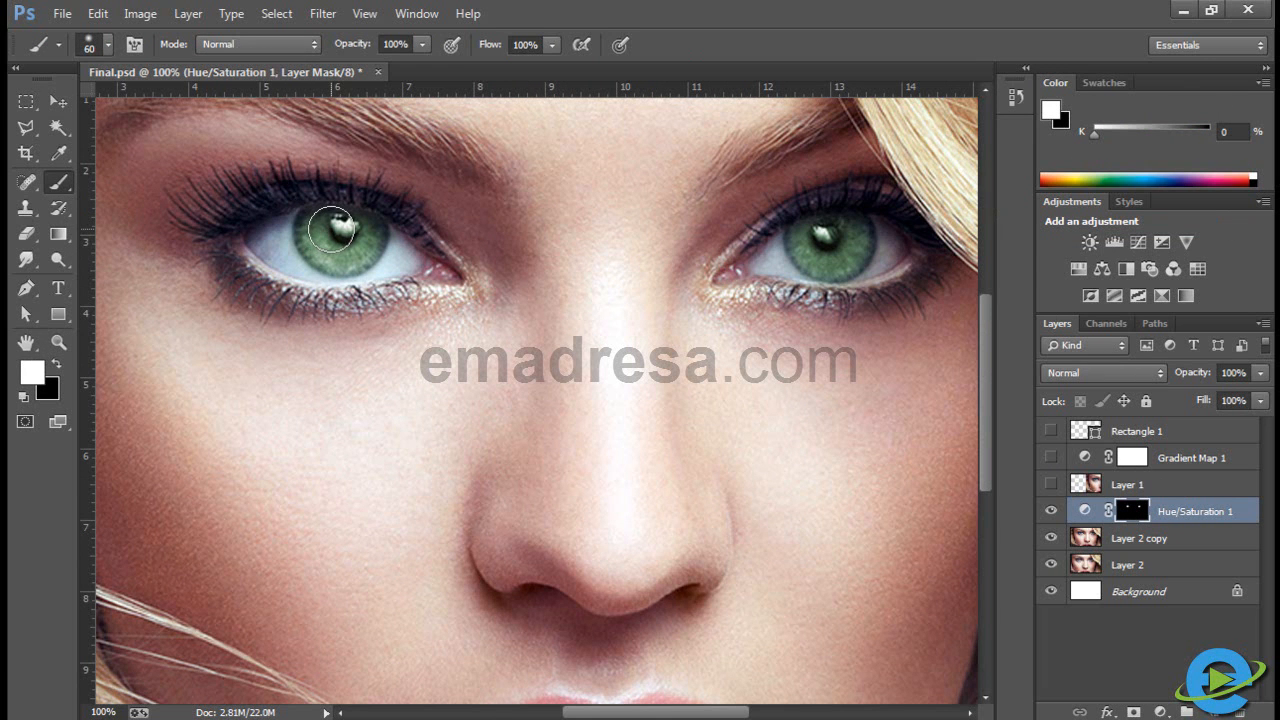
key(bracketleft)
key(bracketleft)
key(bracketleft)
key(bracketleft)
click(56, 364)
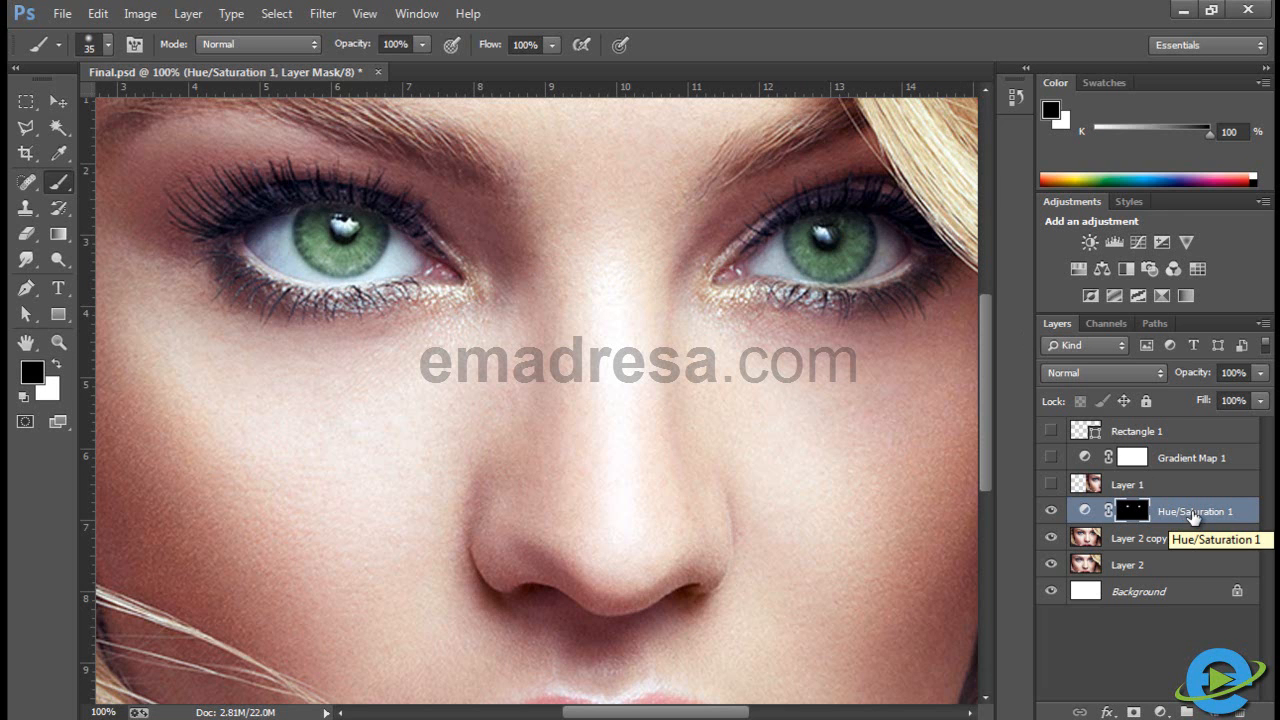
mouse_move(1207, 373)
mouse_down()
mouse_move(1175, 374)
mouse_move(1199, 375)
mouse_up()
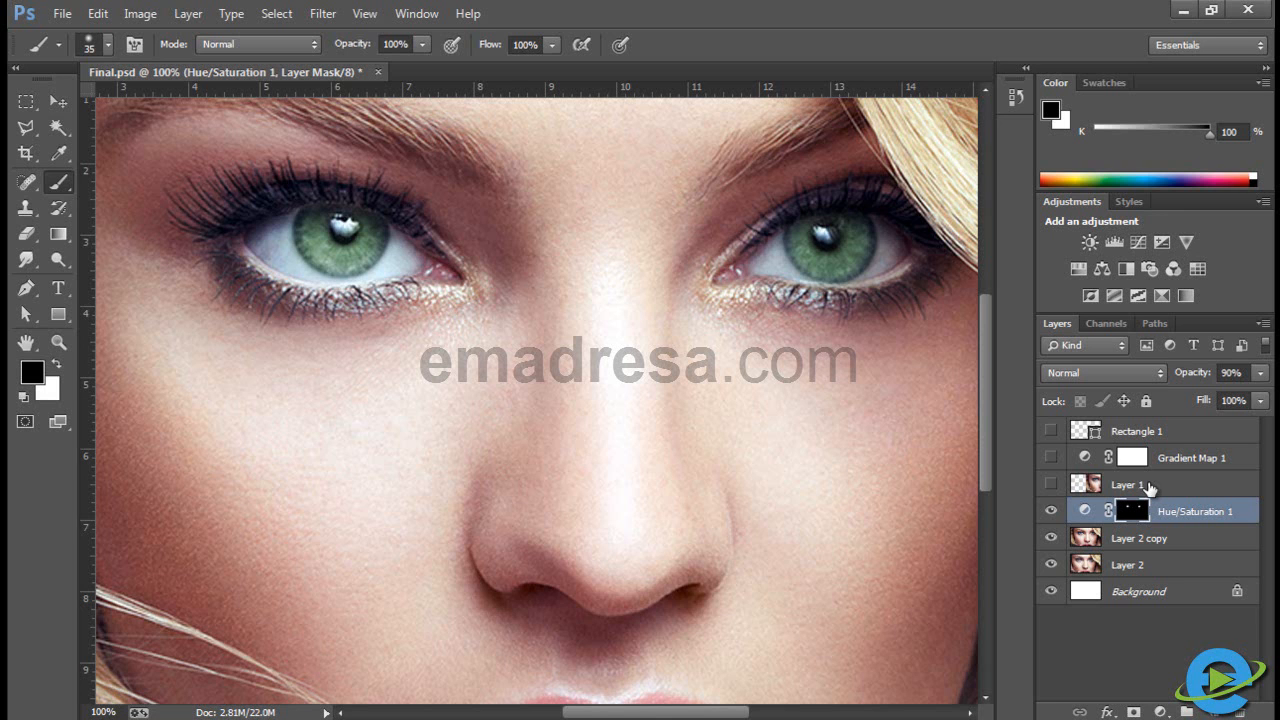
Move Hue/Saturation 1 and Layer 2 copy together to the right so the green-eyed portrait sits beside the original blue eye.
click(58, 342)
drag(300, 386, 270, 374)
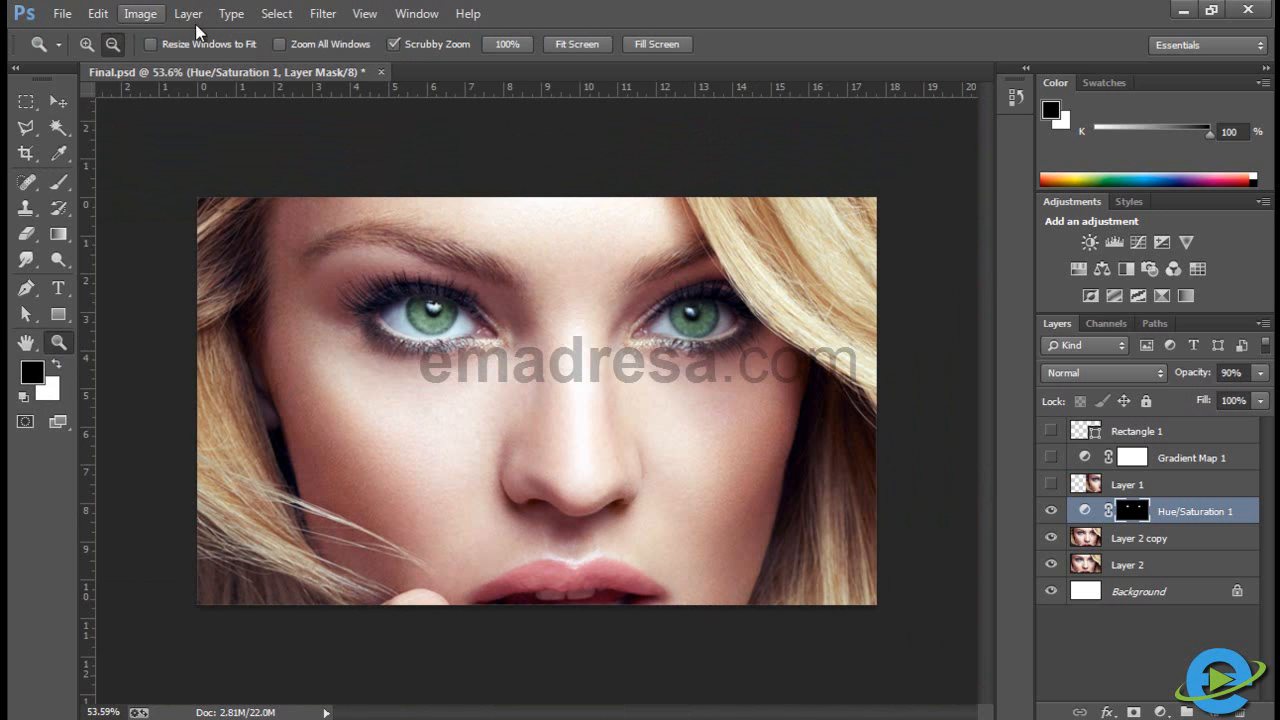
click(58, 101)
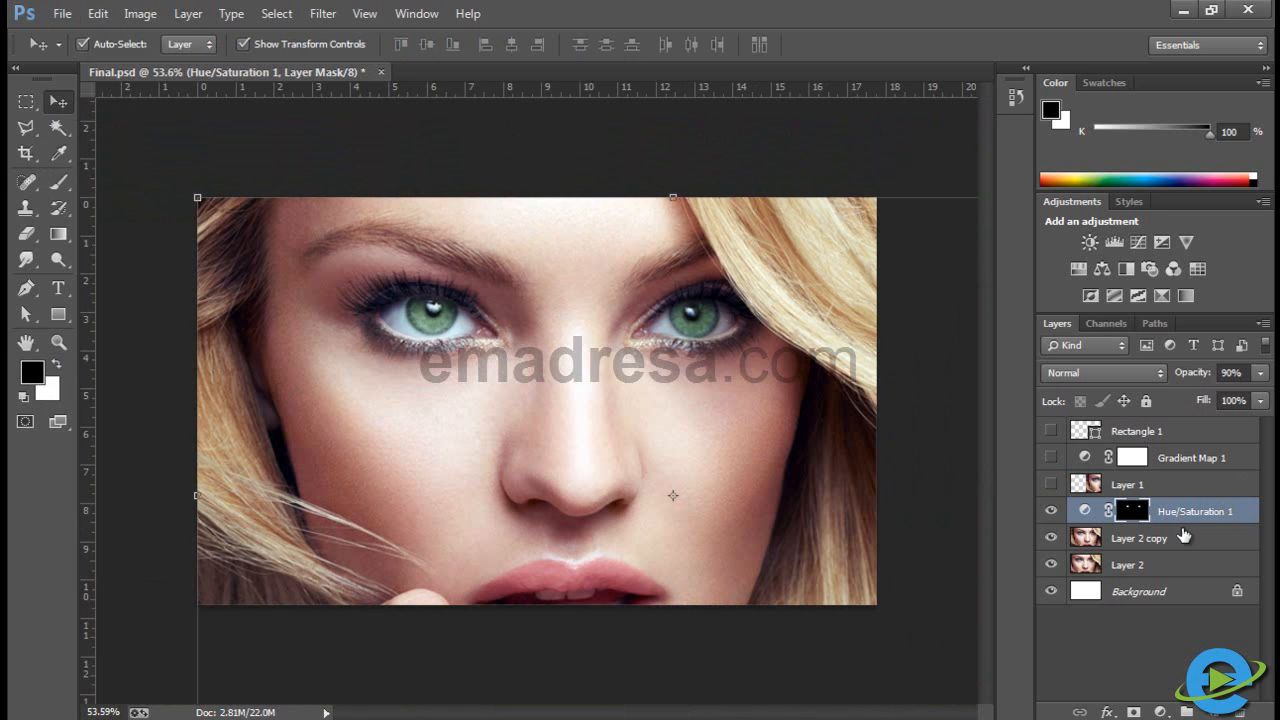
shift+click(1183, 537)
drag(393, 444, 699, 441)
click(127, 372)
click(59, 343)
drag(661, 341, 700, 372)
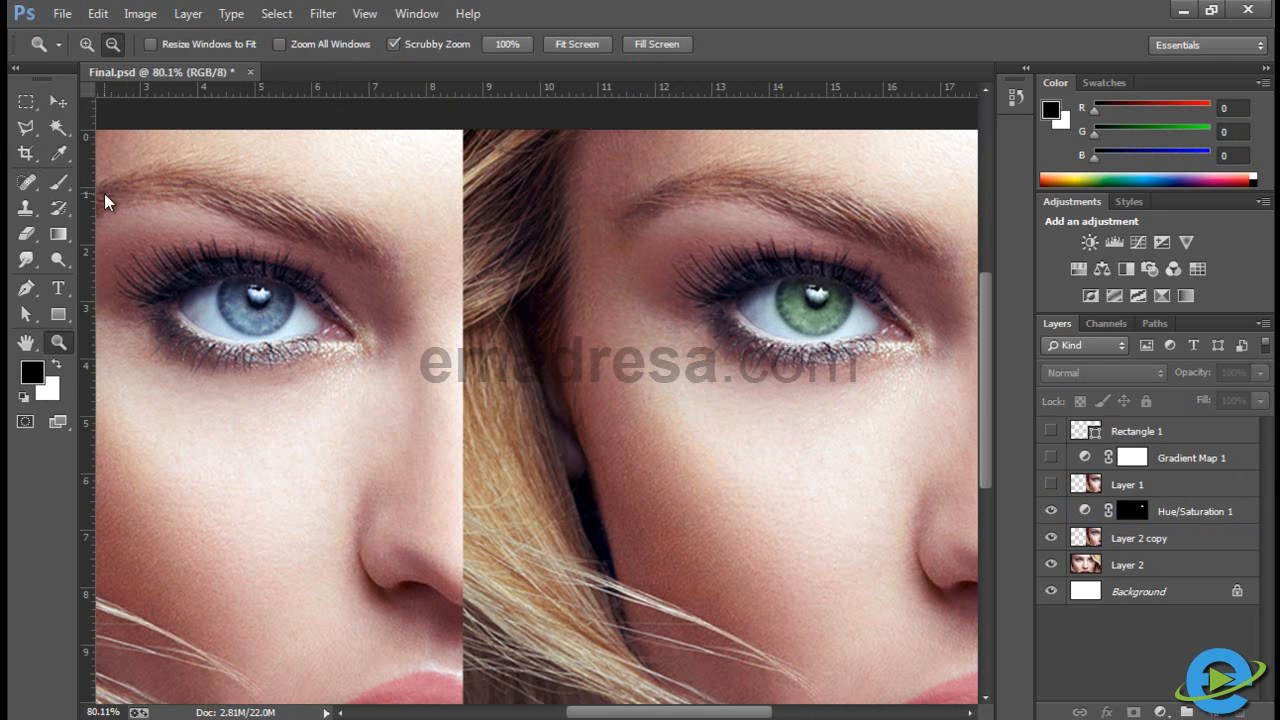
Show the Gradient Map 1 layer to preview its effect on both portraits and hide it again.
click(59, 101)
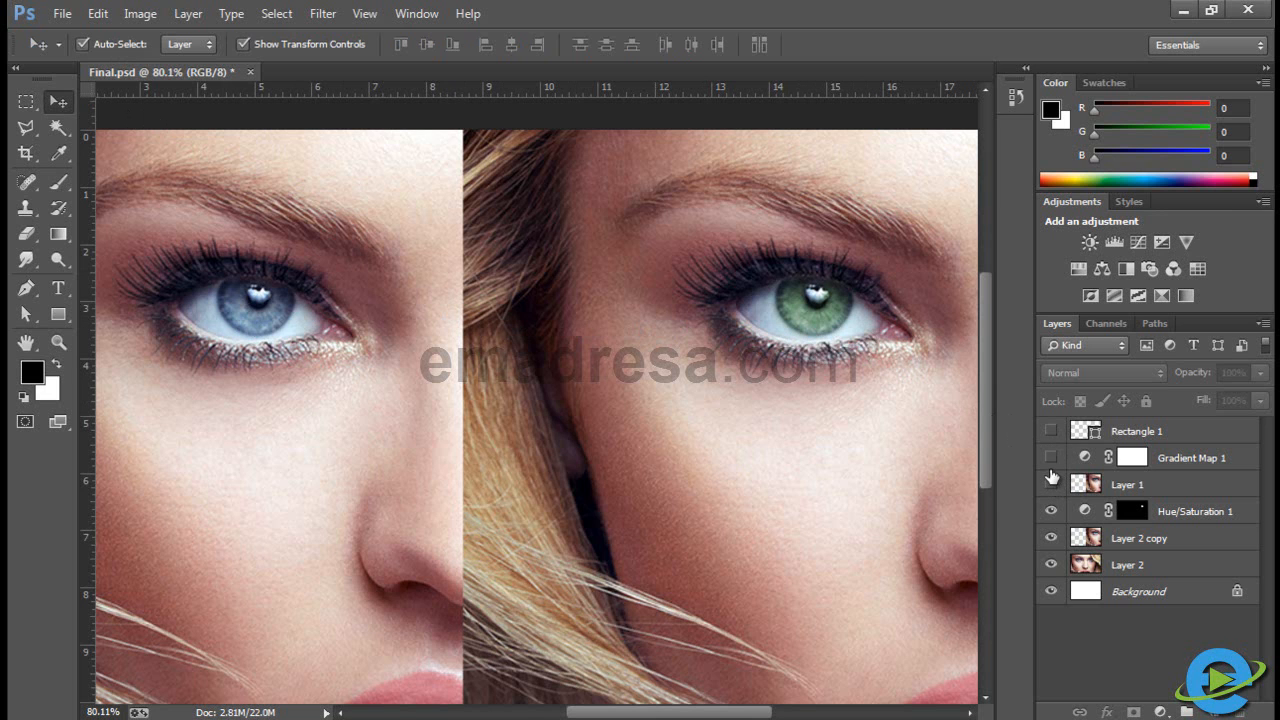
click(1178, 484)
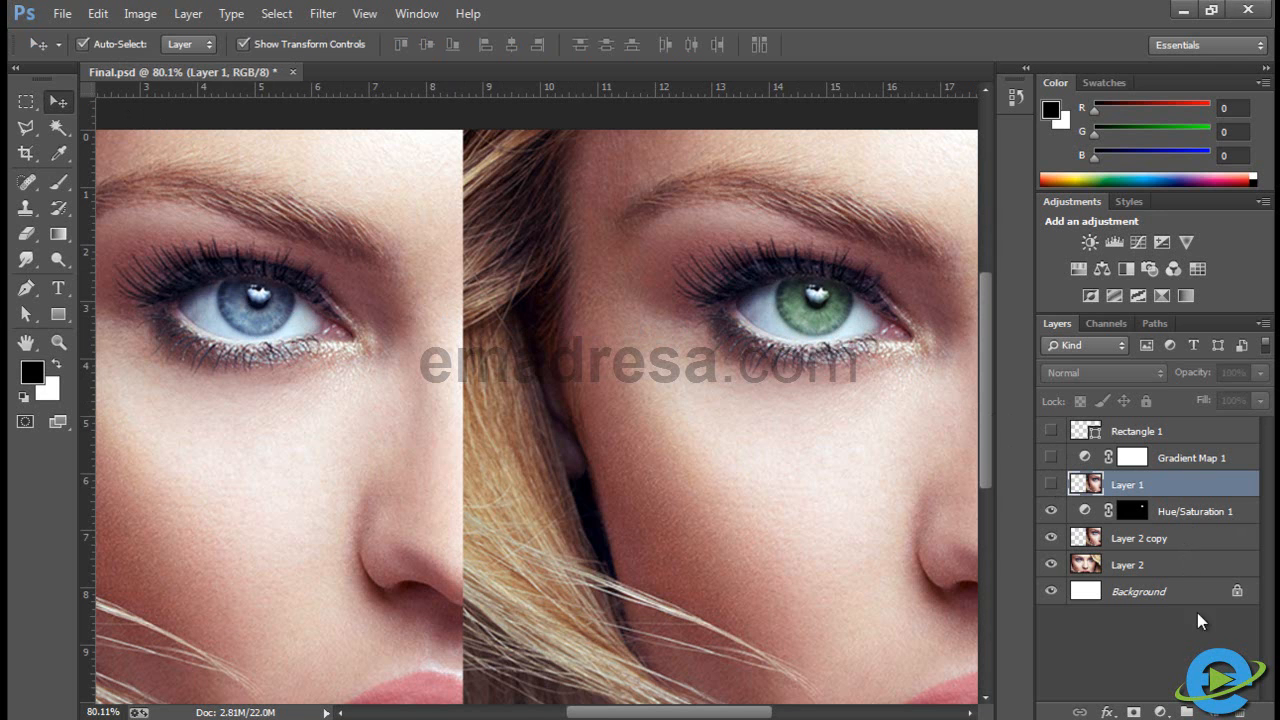
click(1050, 458)
click(59, 342)
alt+click(745, 506)
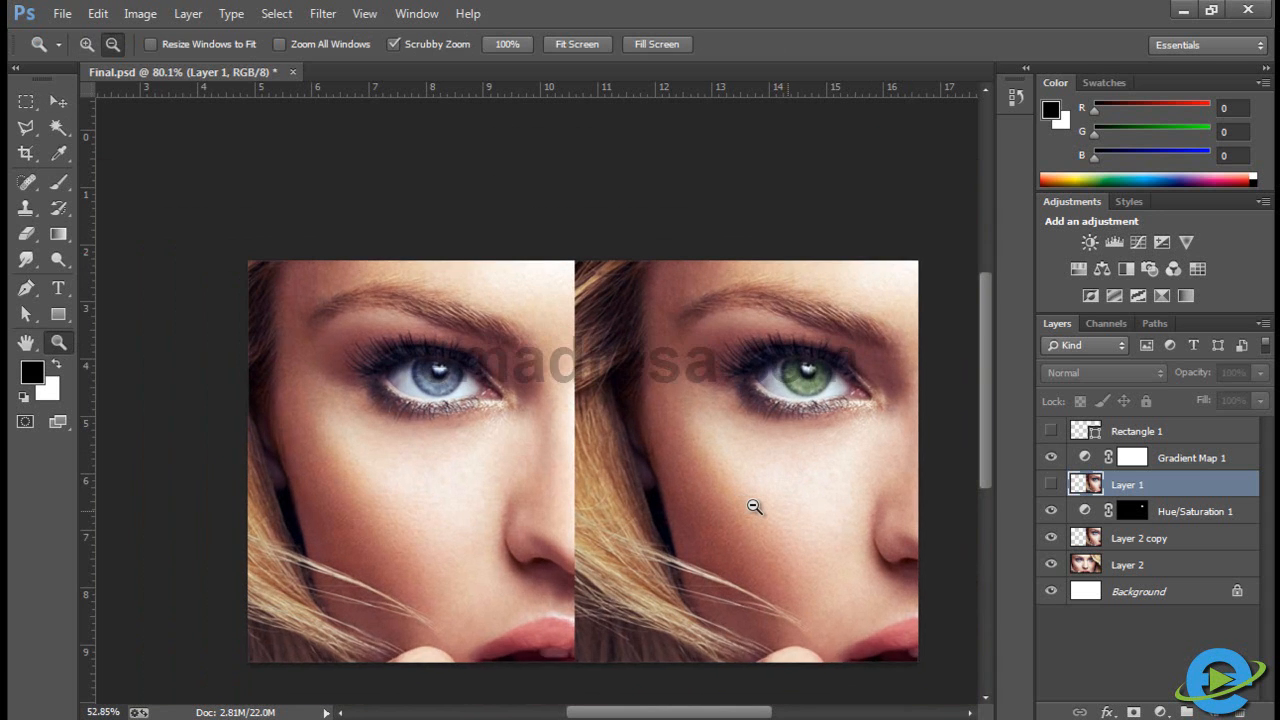
click(58, 101)
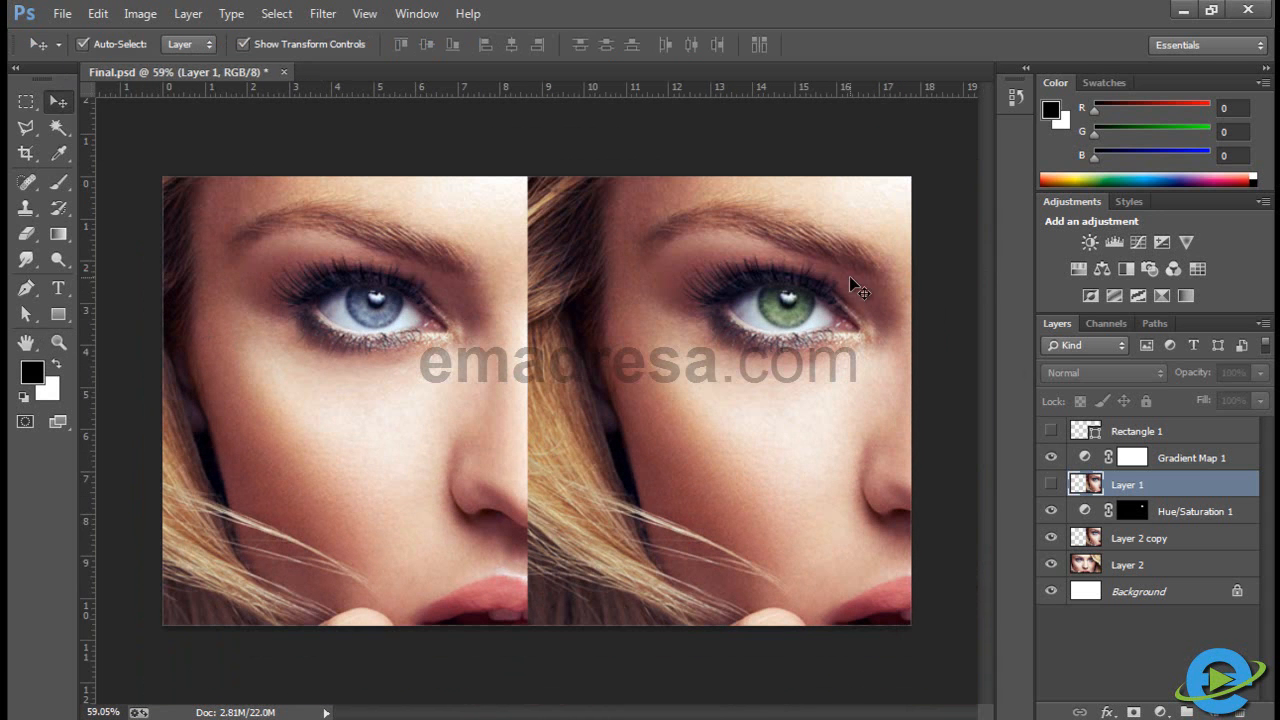
click(1050, 457)
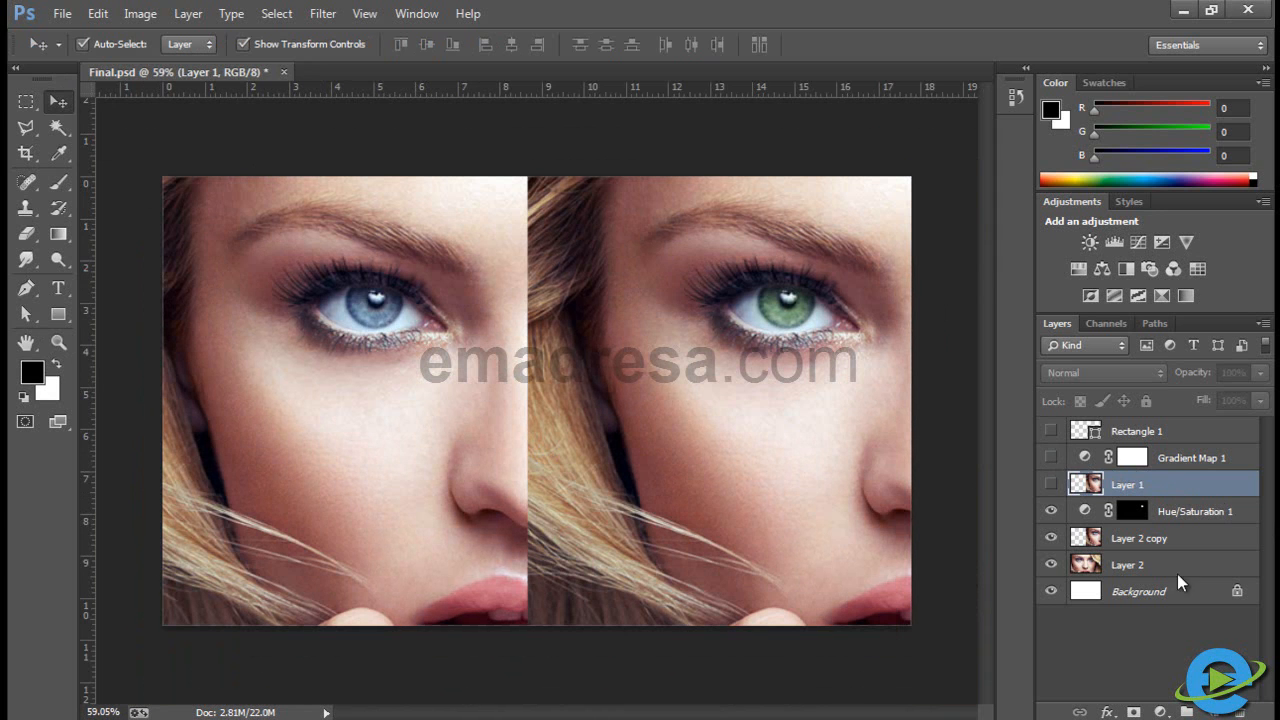
Add a Gradient Map adjustment layer directly above the Hue/Saturation 1 layer.
click(1226, 518)
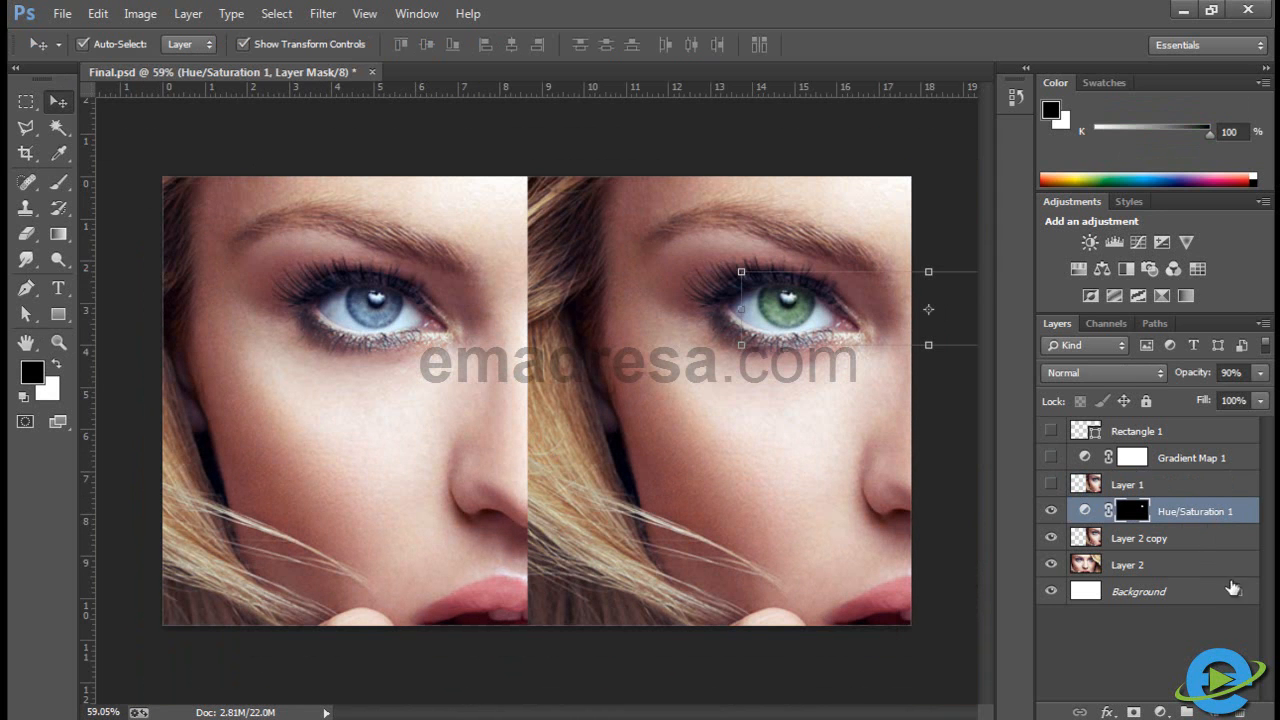
click(945, 540)
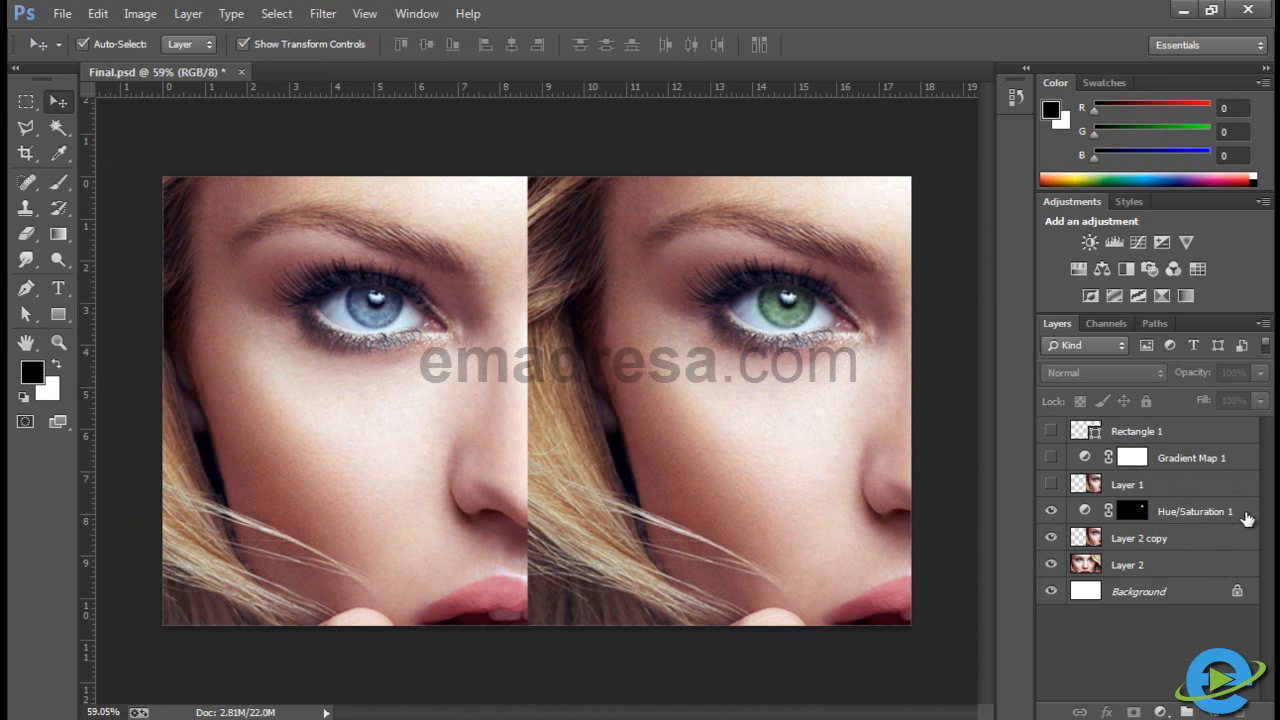
click(1238, 519)
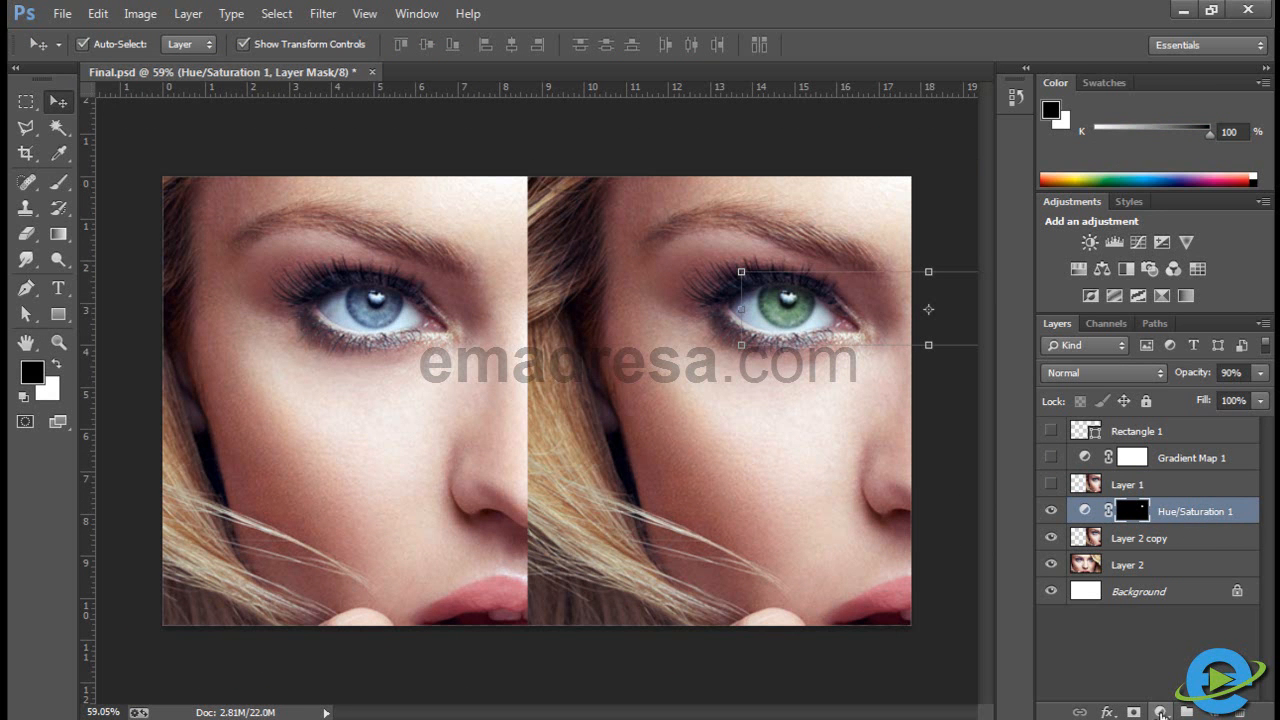
click(1160, 712)
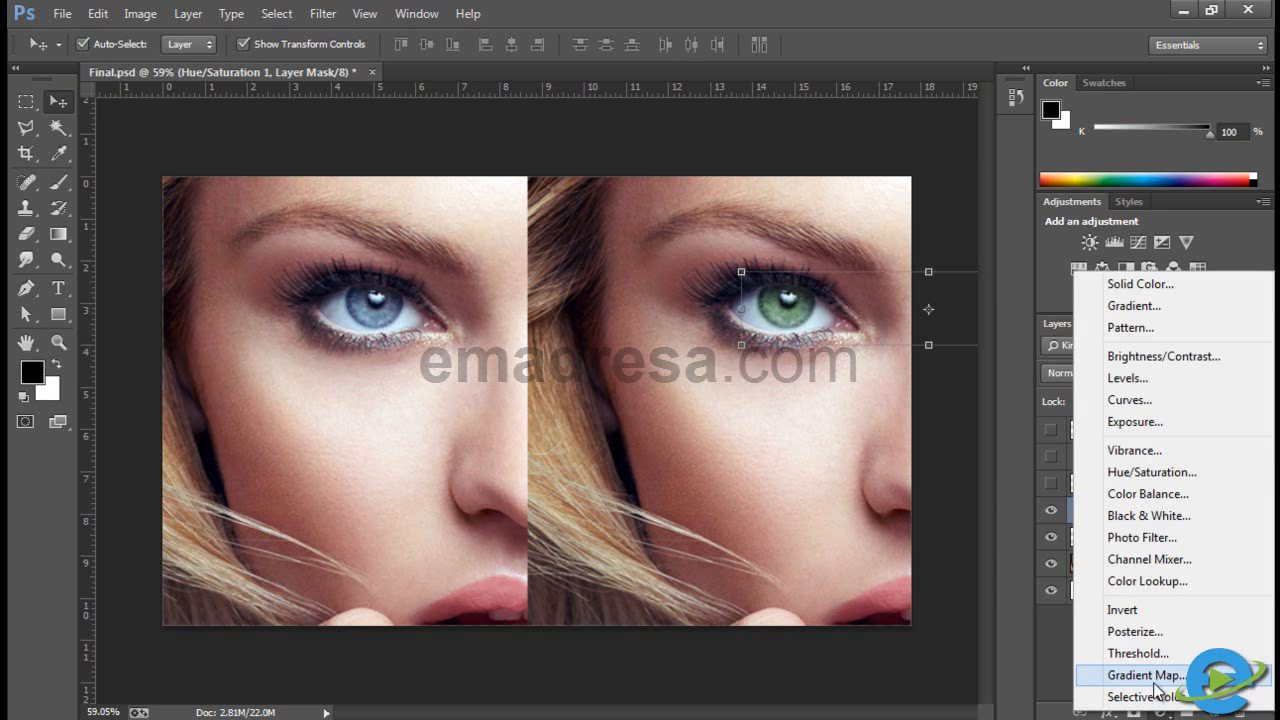
click(1145, 675)
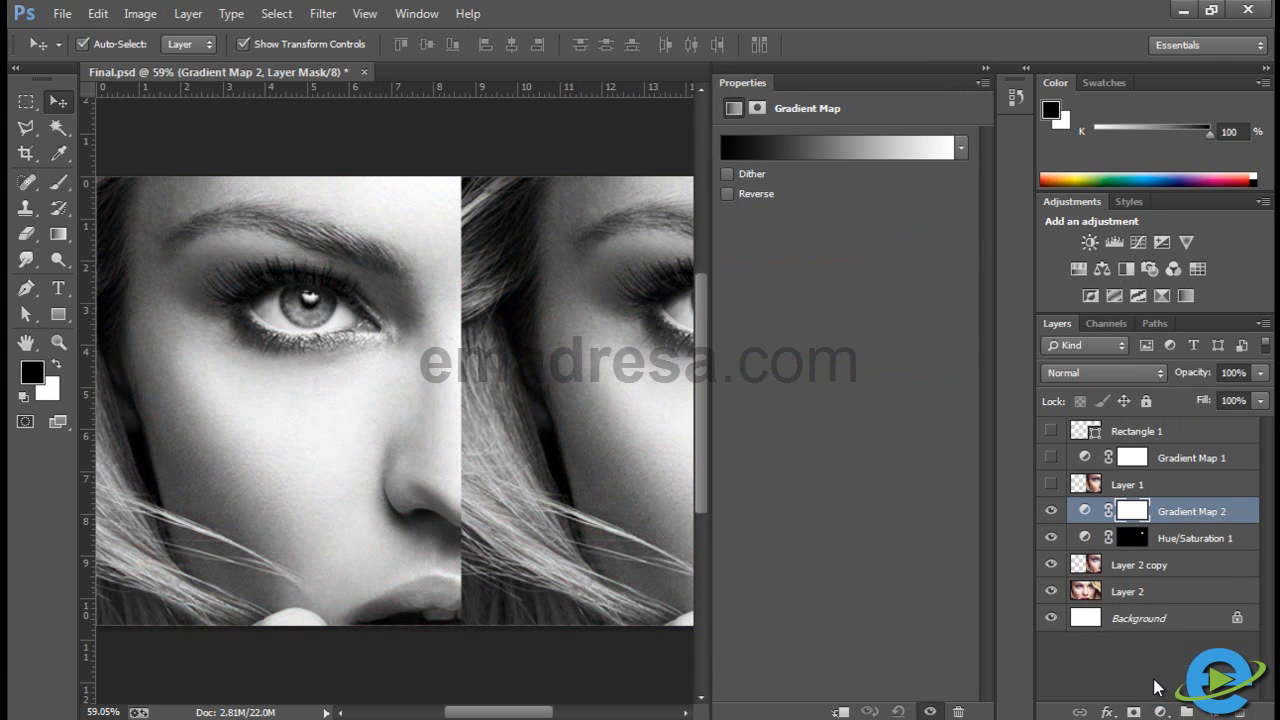
Apply the violet-to-orange preset to the new gradient map and close its adjustment settings.
click(964, 150)
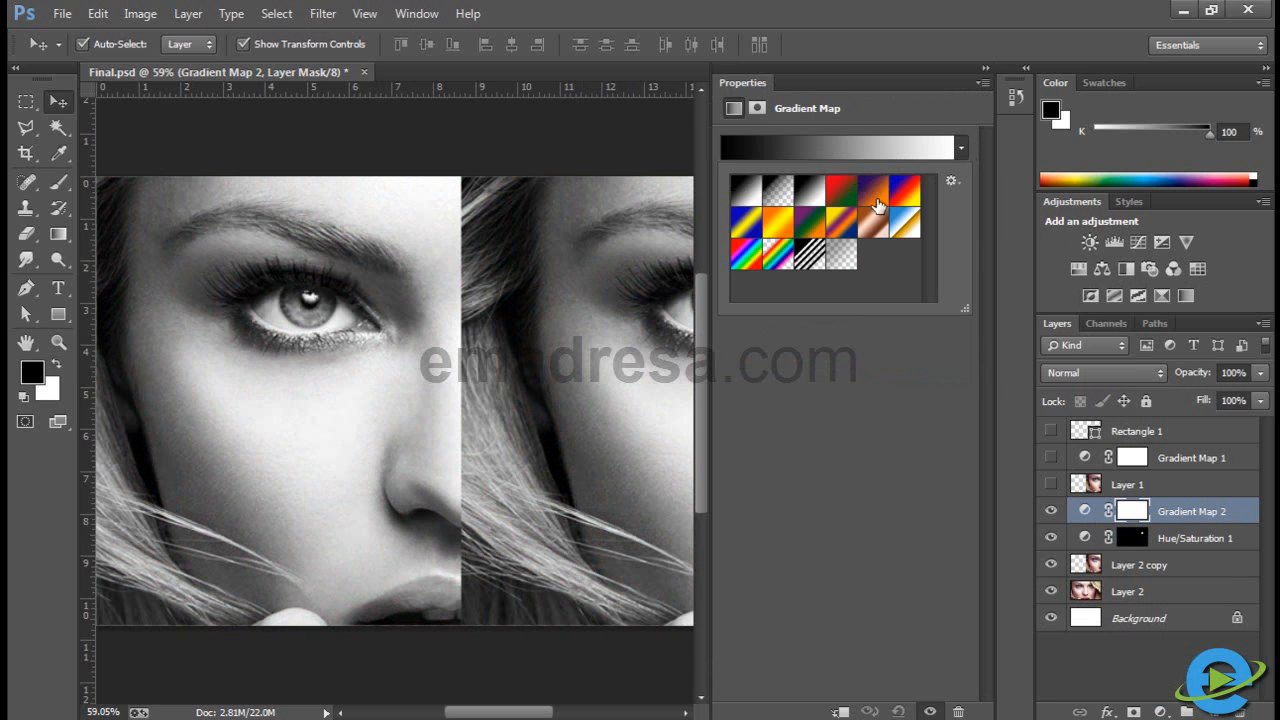
click(875, 199)
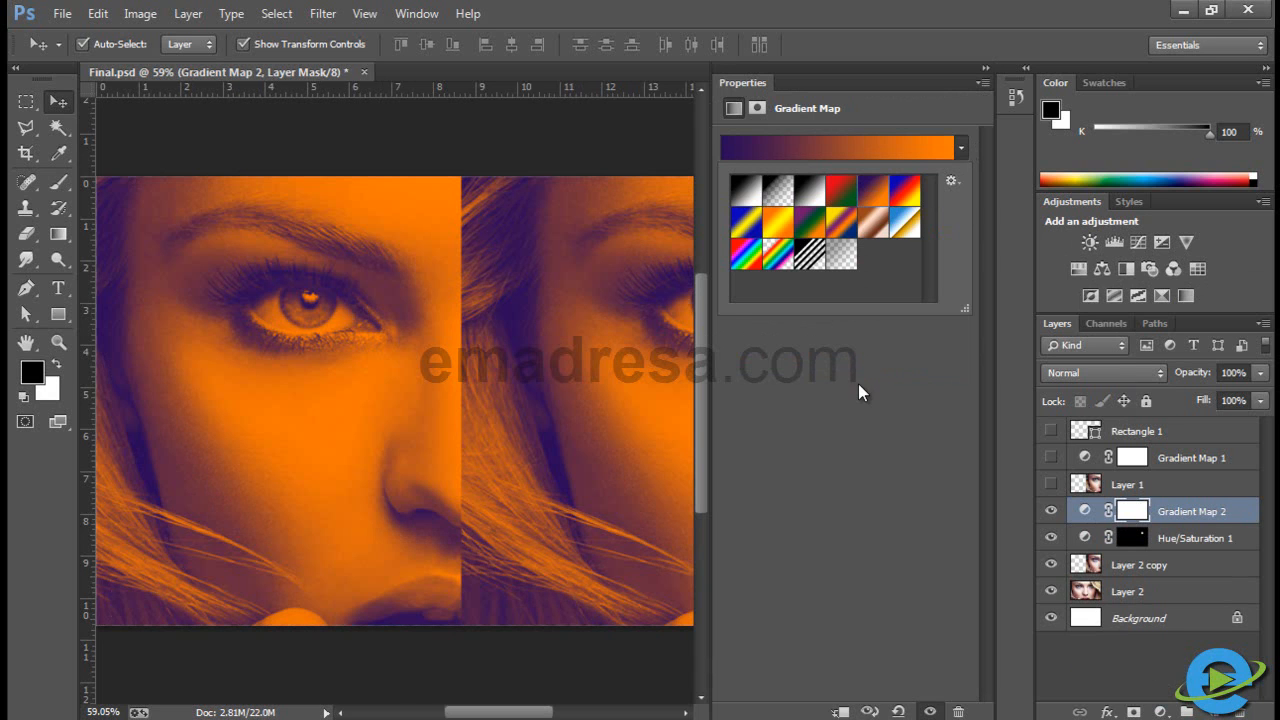
click(960, 147)
drag(980, 88, 906, 150)
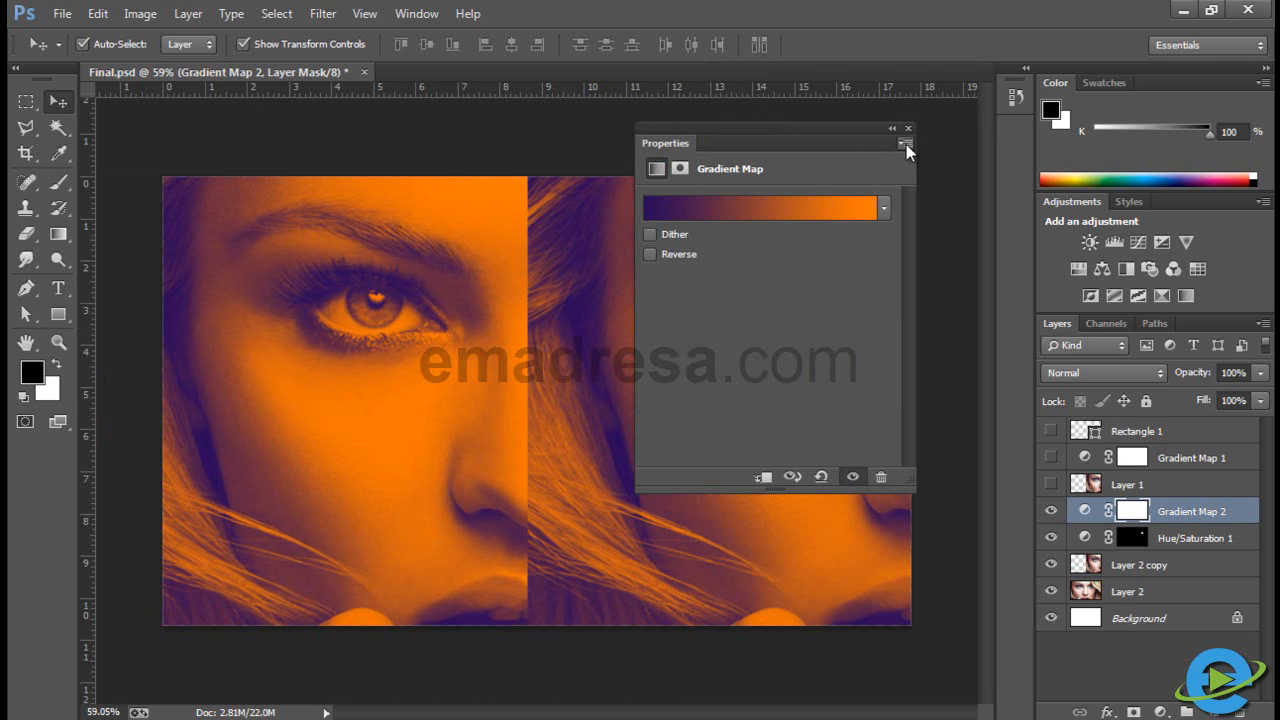
click(908, 128)
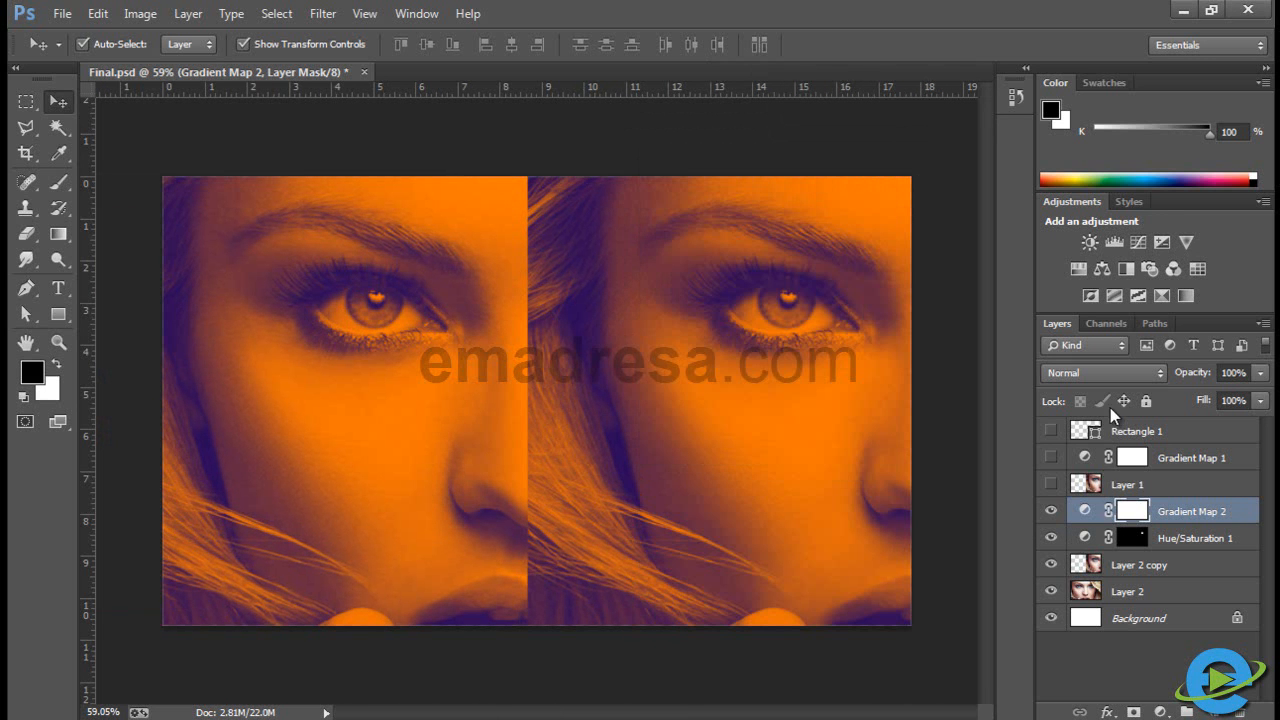
Set the Gradient Map 2 layer's blend mode to Overlay and its opacity to 19%.
click(1106, 372)
click(1085, 247)
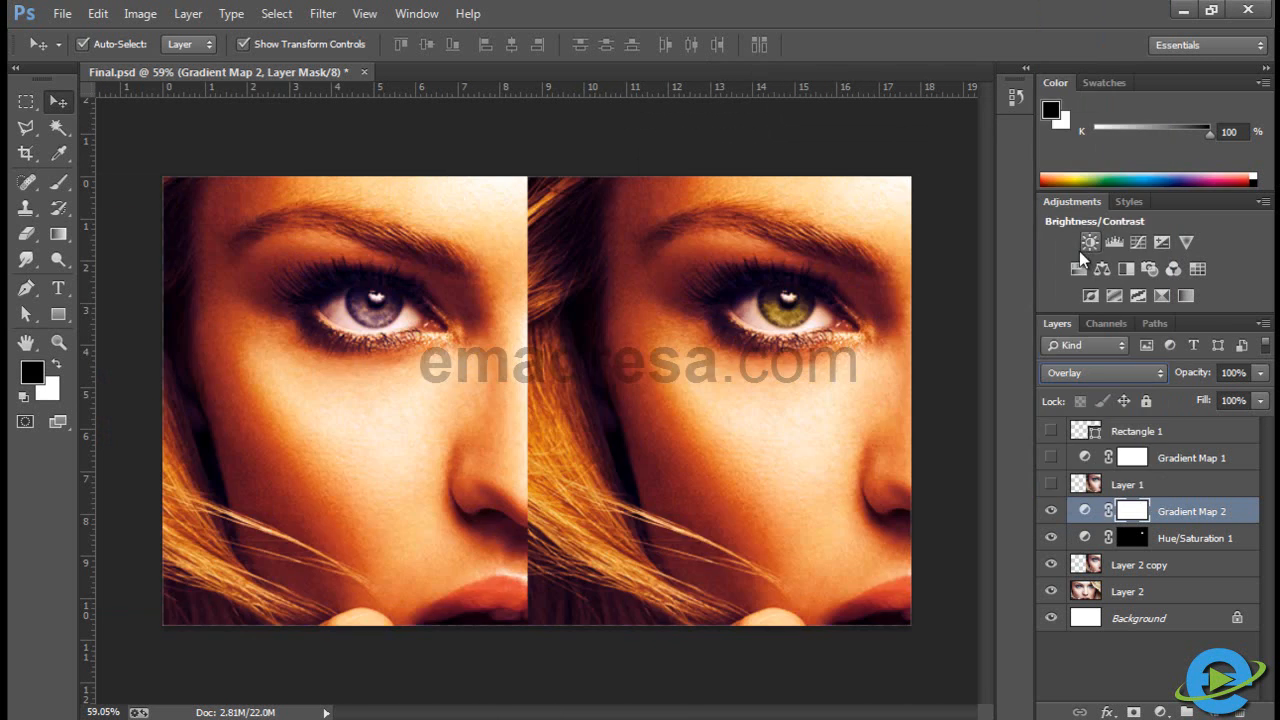
click(1236, 374)
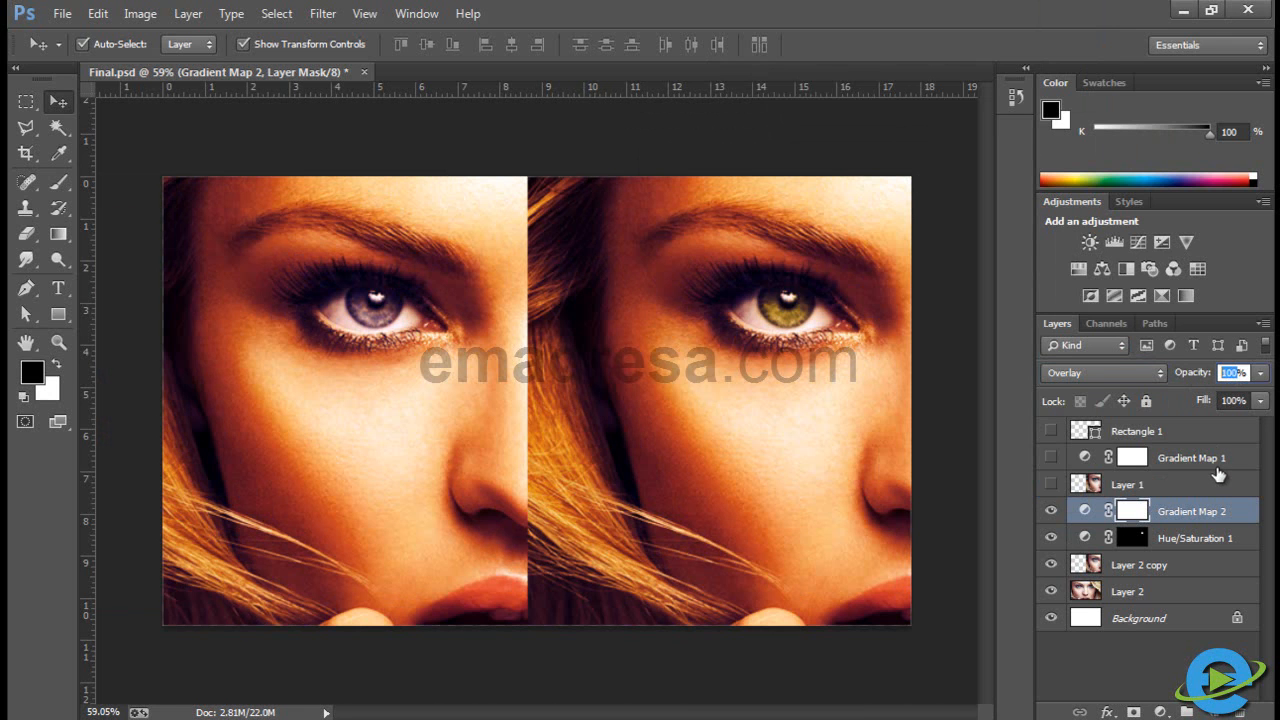
text(19)
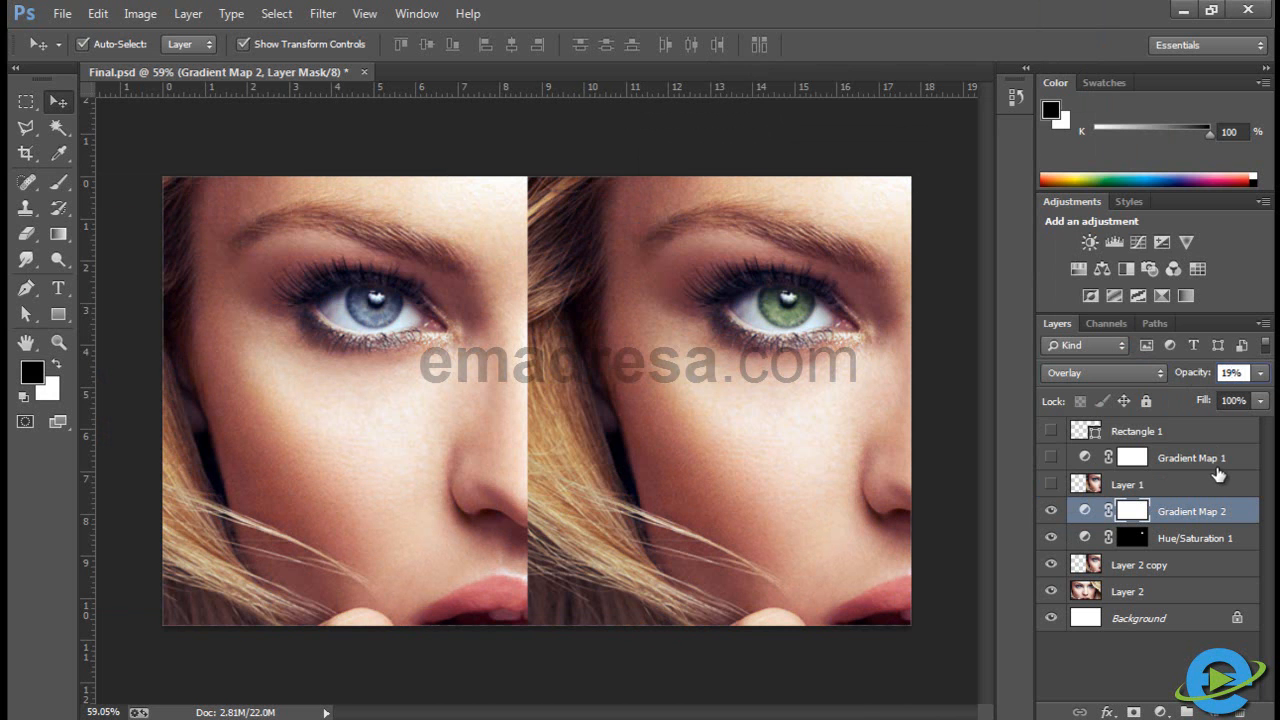
Compare the portraits with Gradient Map 2 and Gradient Map 1 switched on and off, leaving only Gradient Map 2 shown.
click(1050, 513)
click(1050, 513)
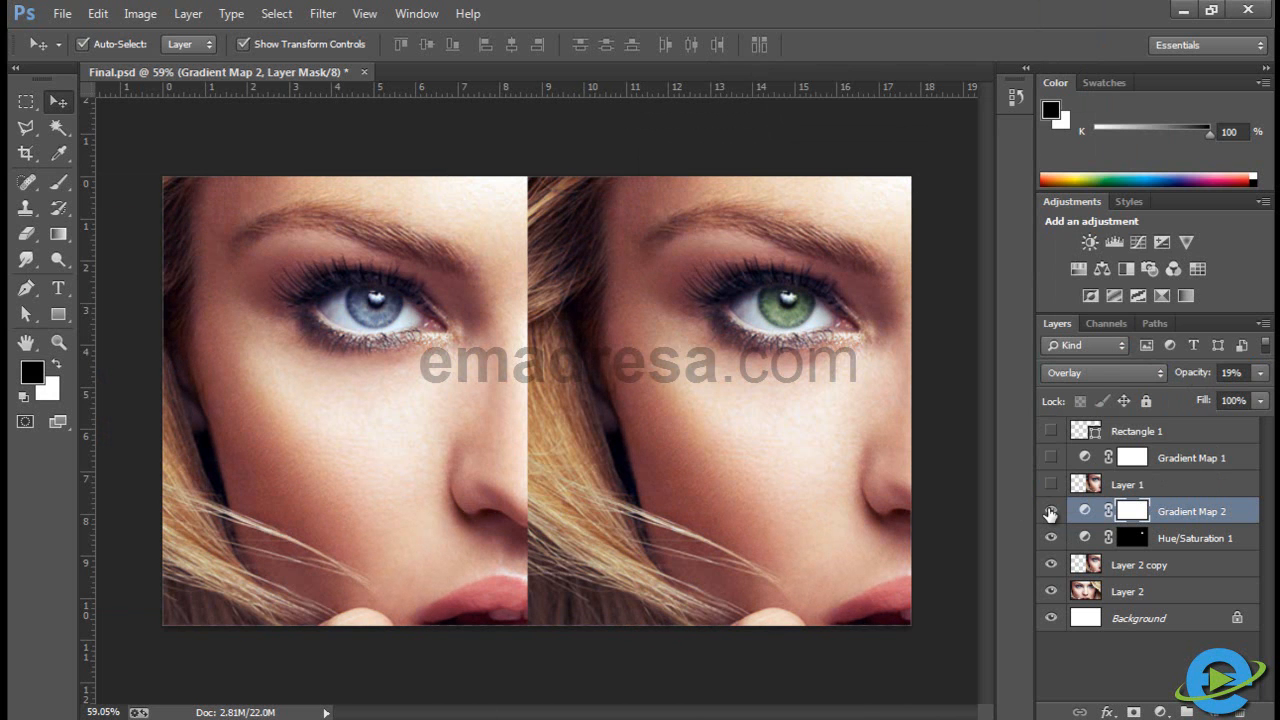
click(1173, 462)
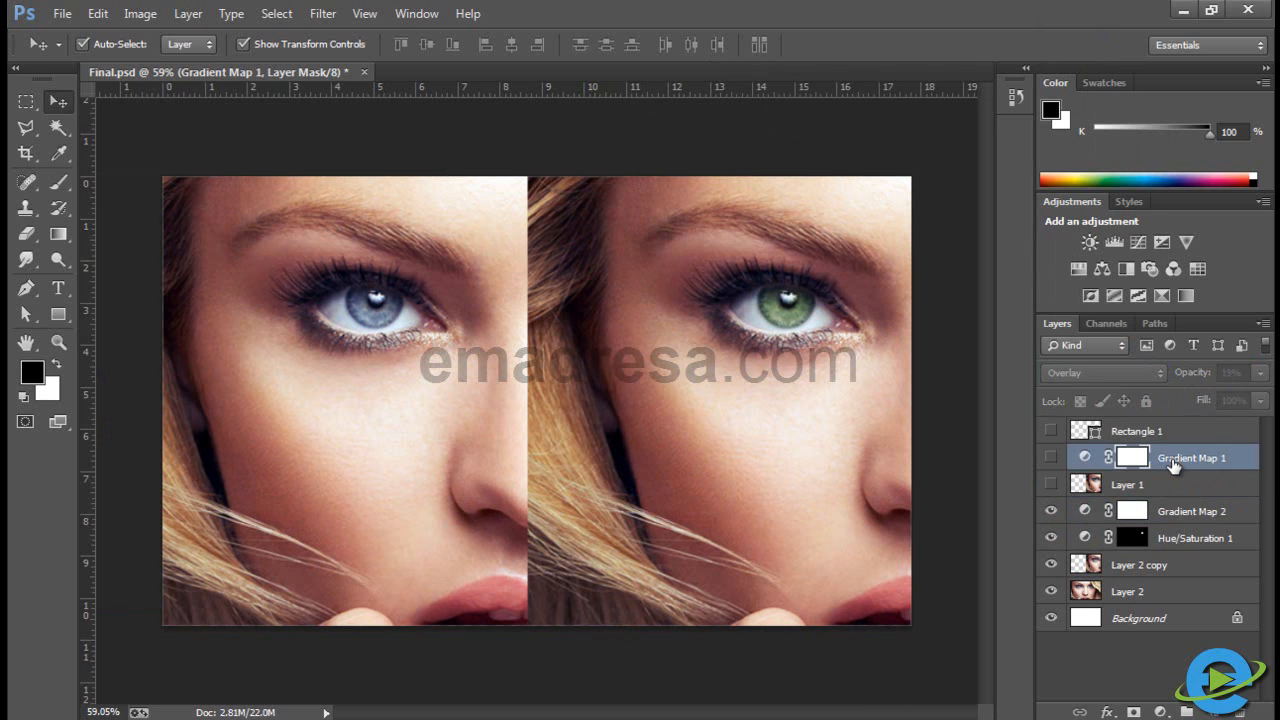
click(1050, 457)
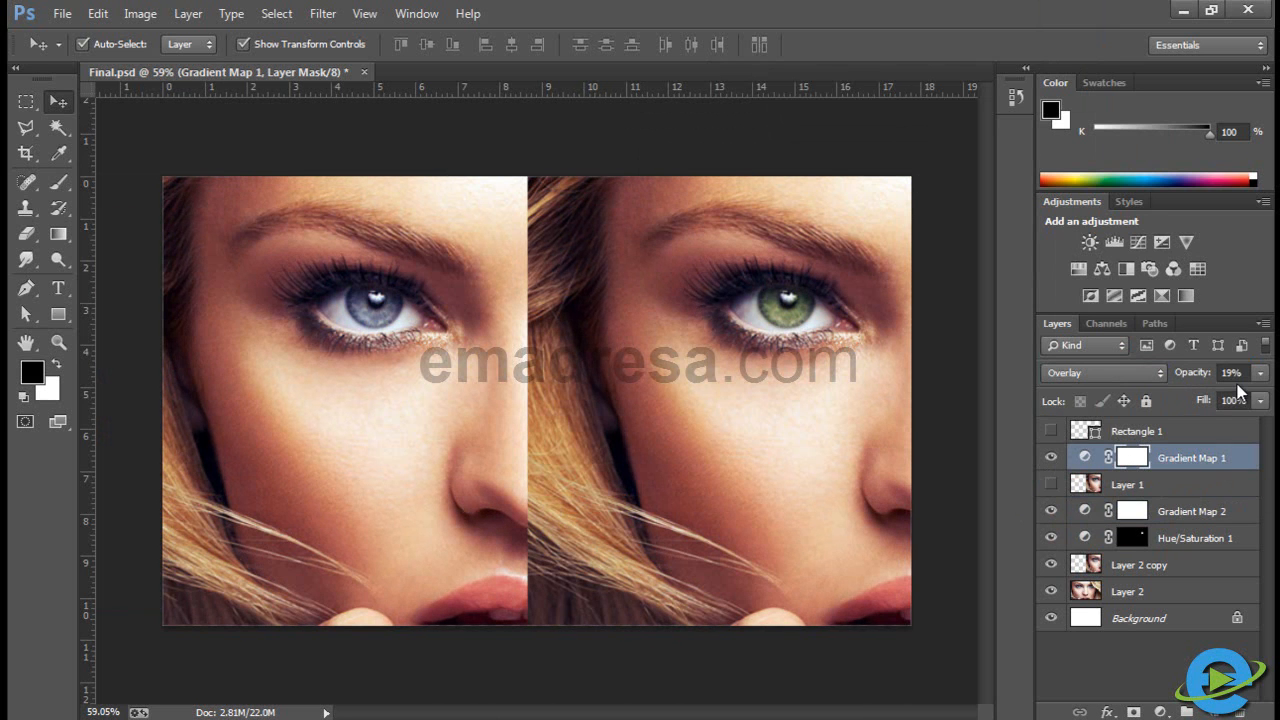
click(1050, 457)
click(1243, 490)
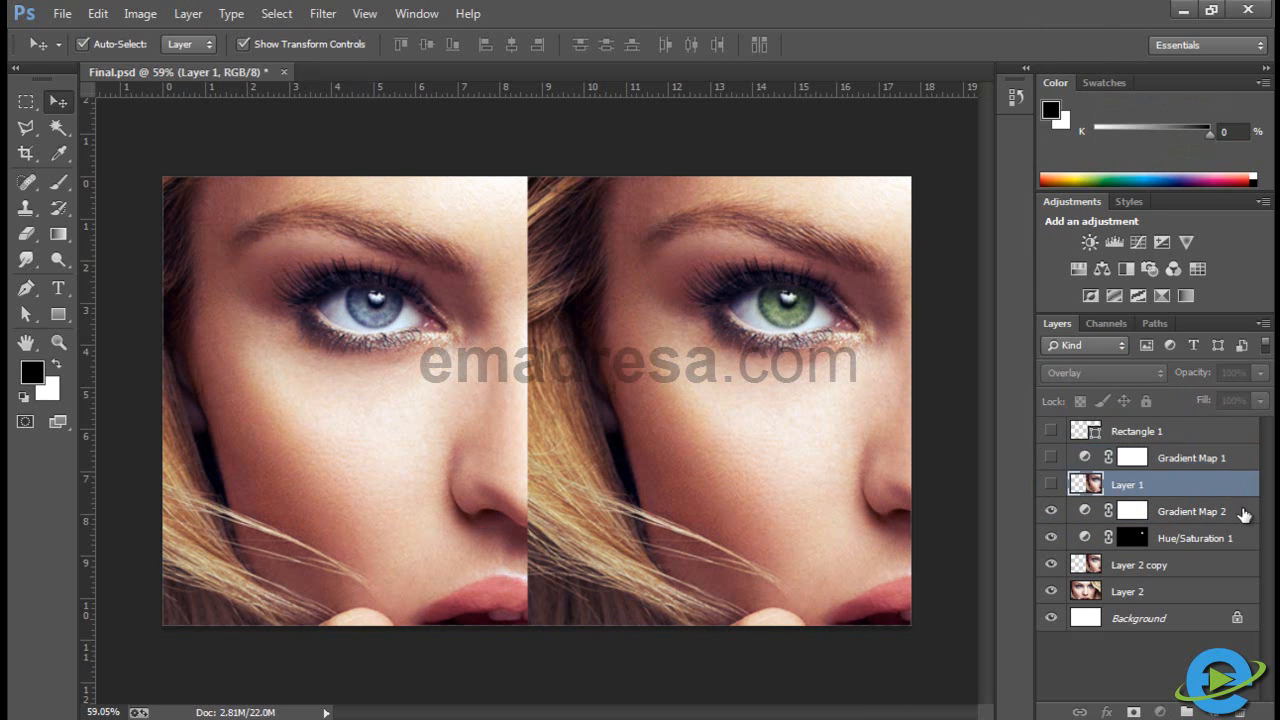
click(1243, 513)
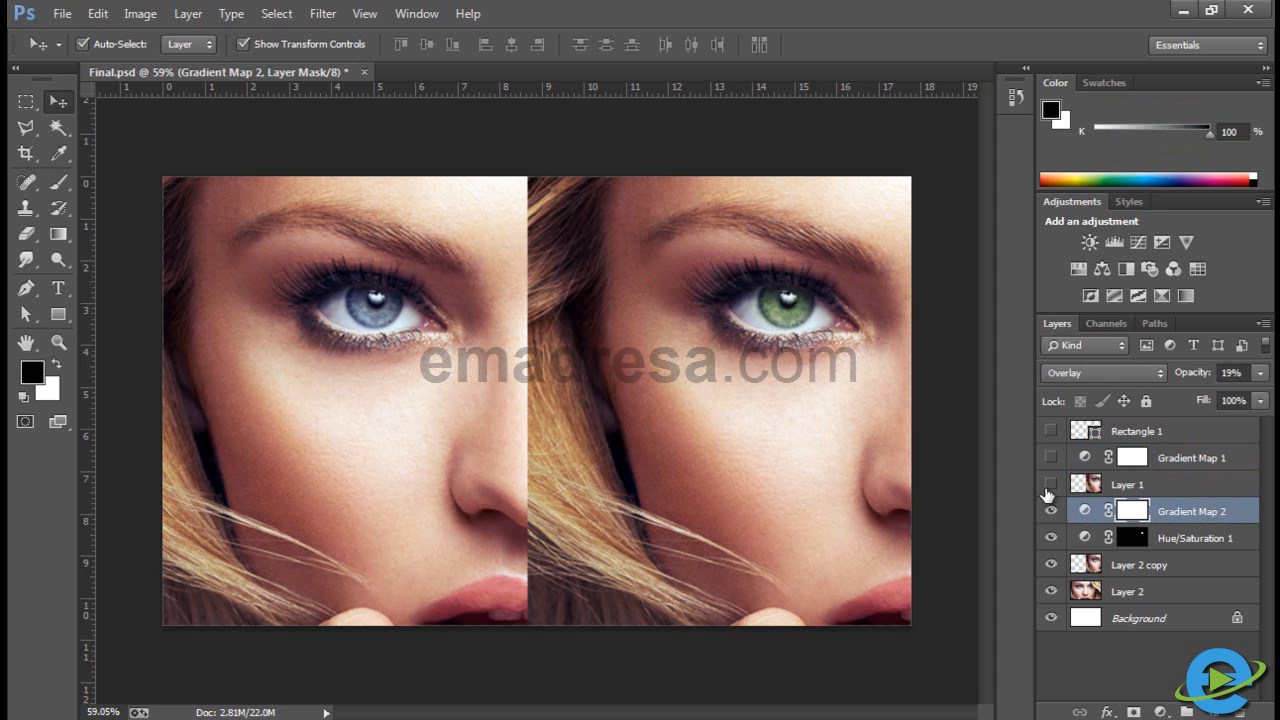
click(1051, 513)
click(1051, 512)
Show the Rectangle 1 layer and shift the black divider slightly left onto the seam between the two portraits, then deselect it.
click(1050, 430)
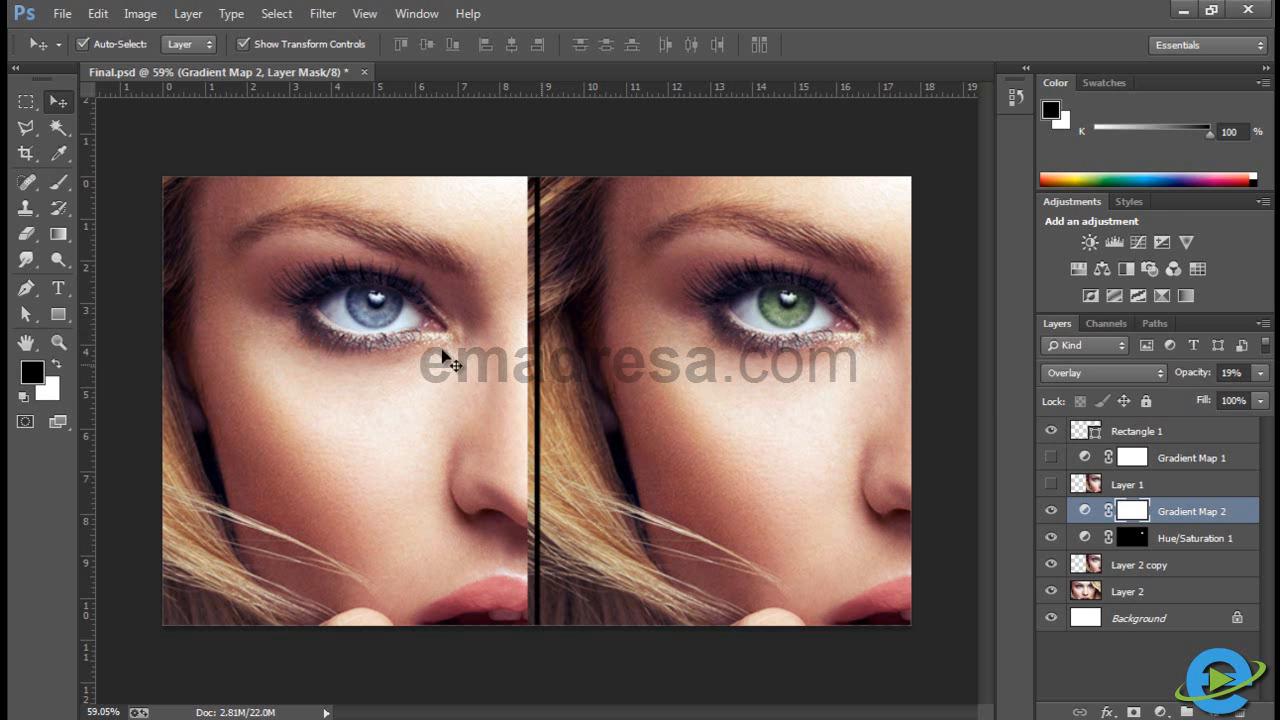
click(305, 146)
drag(535, 262, 529, 264)
click(476, 145)
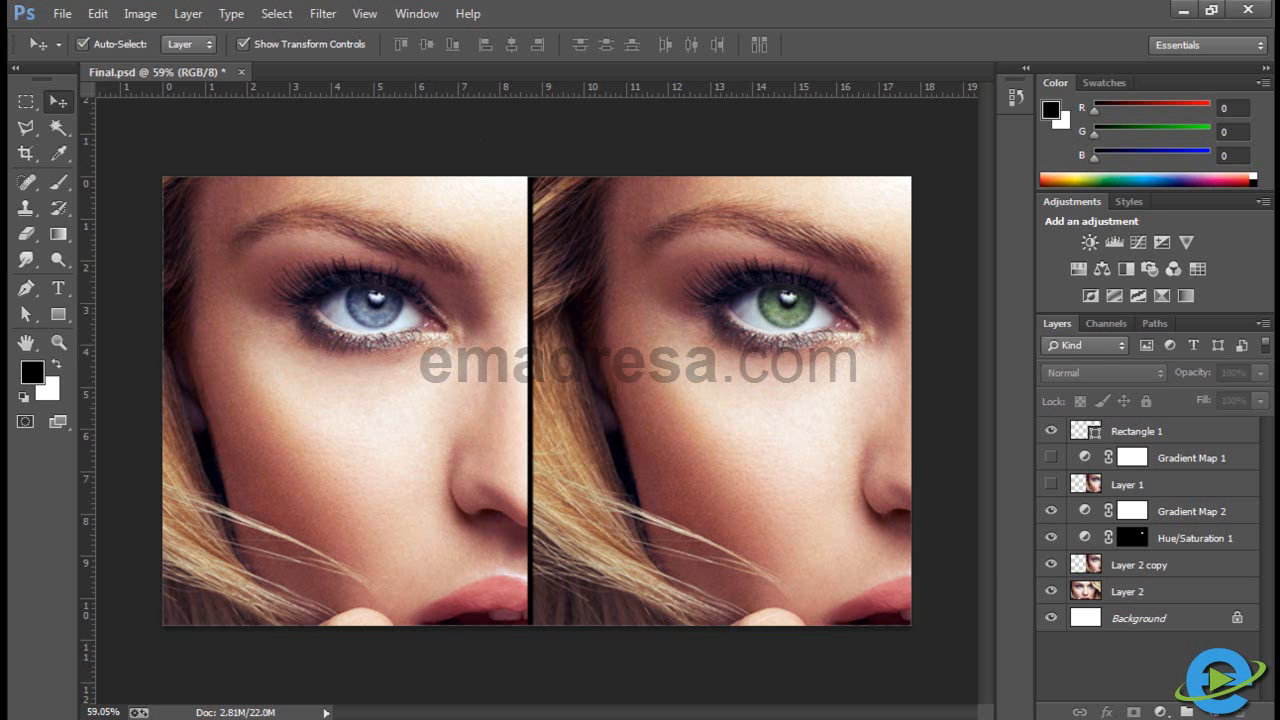
Switch to the browser and view the login form on the emadresa.com membership page.
key(alt+Tab)
click(86, 10)
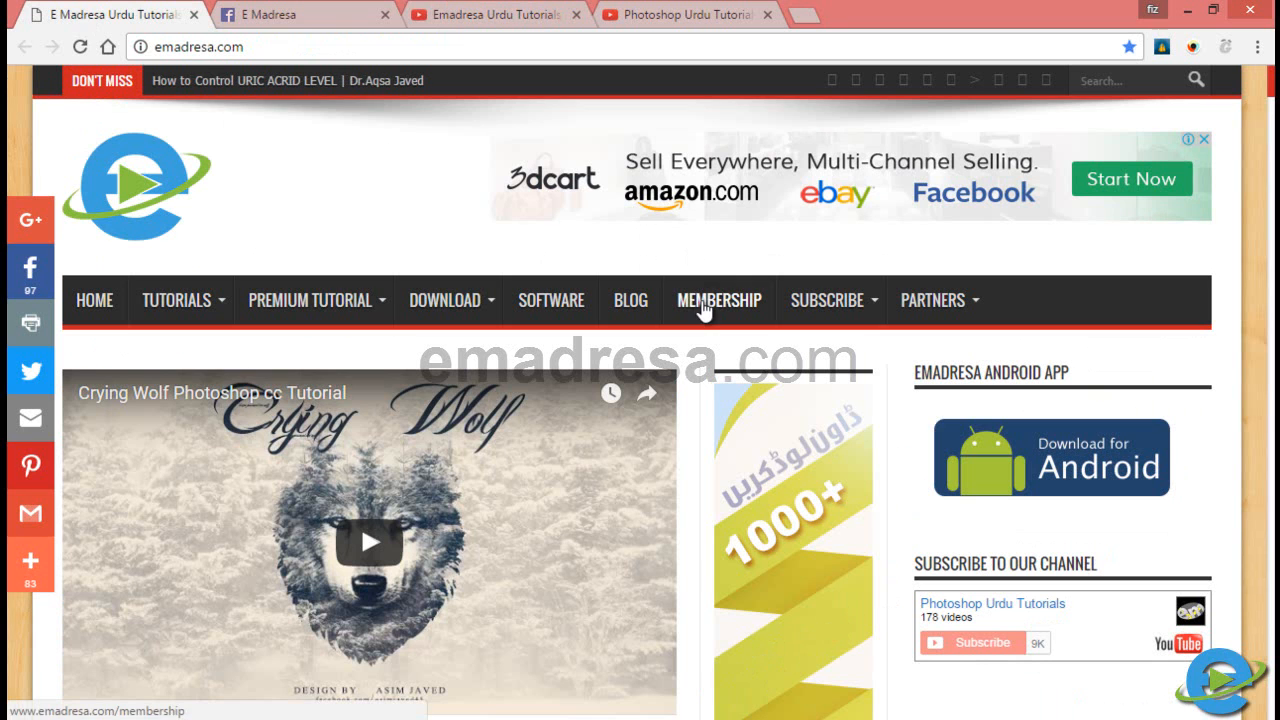
click(703, 309)
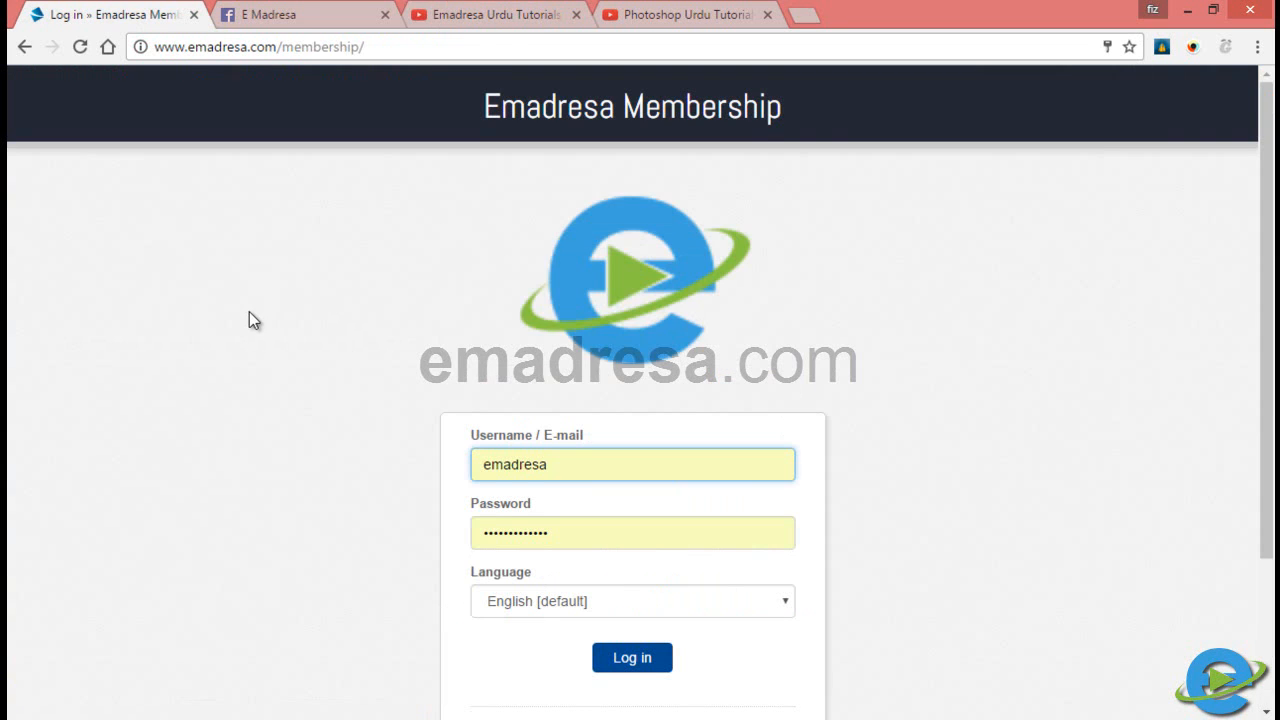
scroll(252, 319, down, 3)
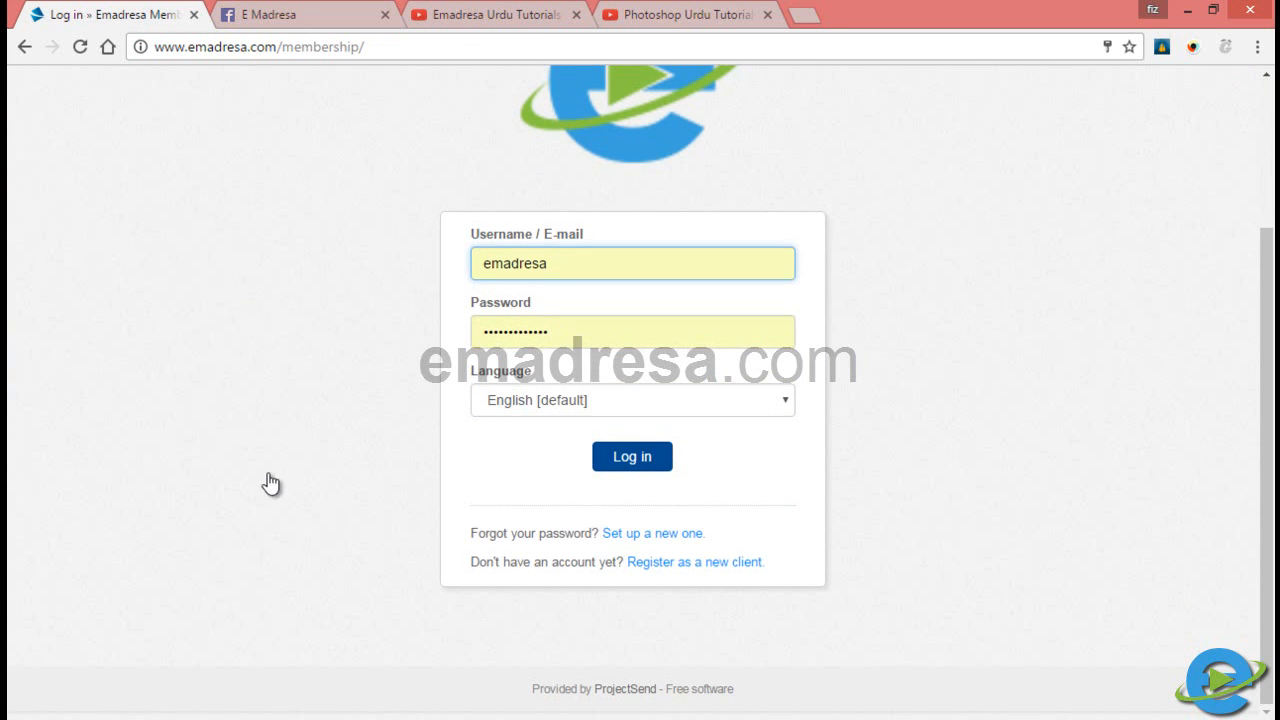